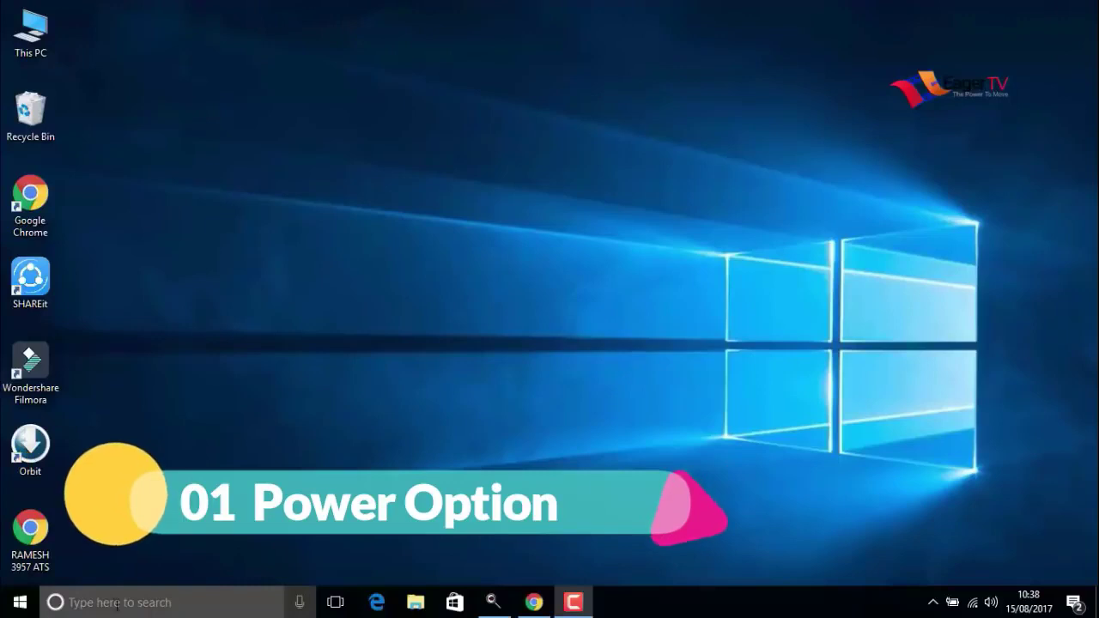
- Search Start for 'power' and open Control Panel's Power Options
{"action": "left_click", "coordinate": [16, 606]}
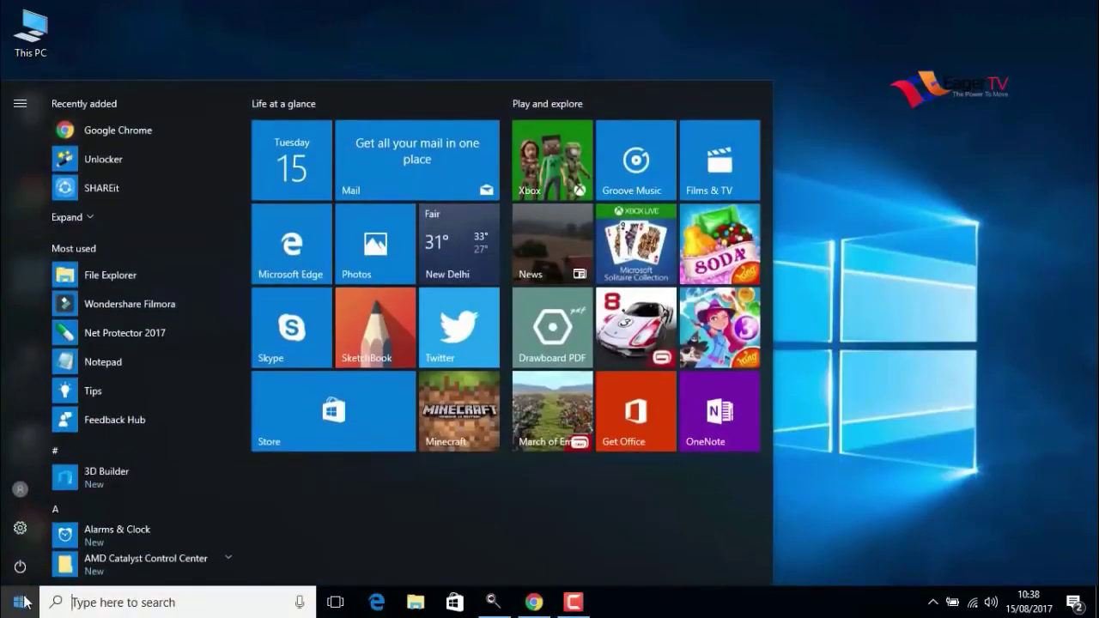
{"action": "type", "text": "power"}
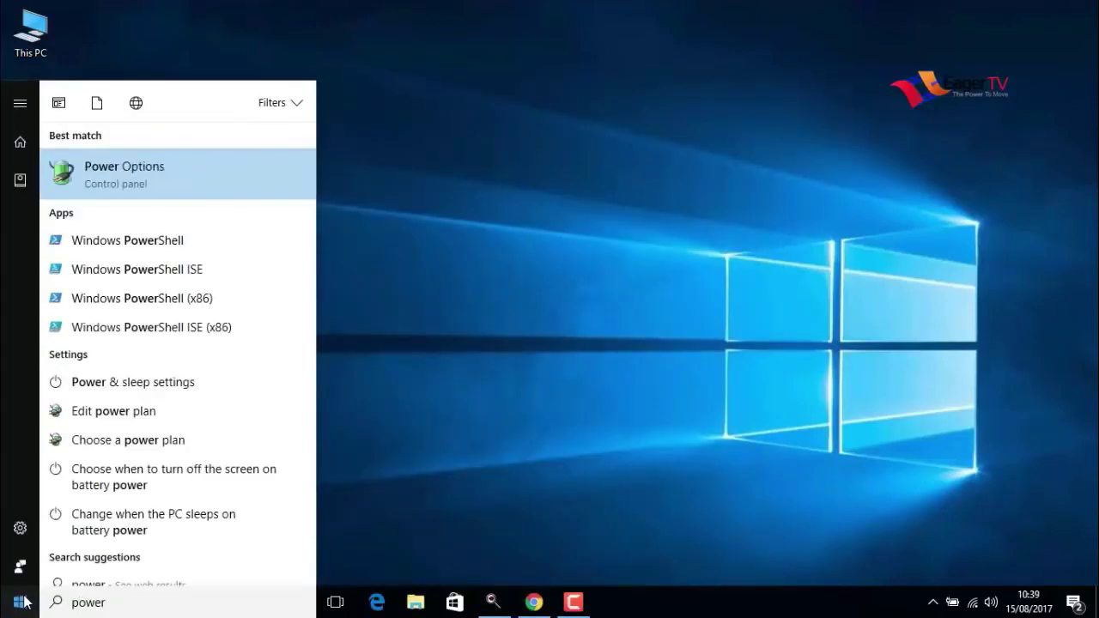
{"action": "left_click", "coordinate": [123, 183]}
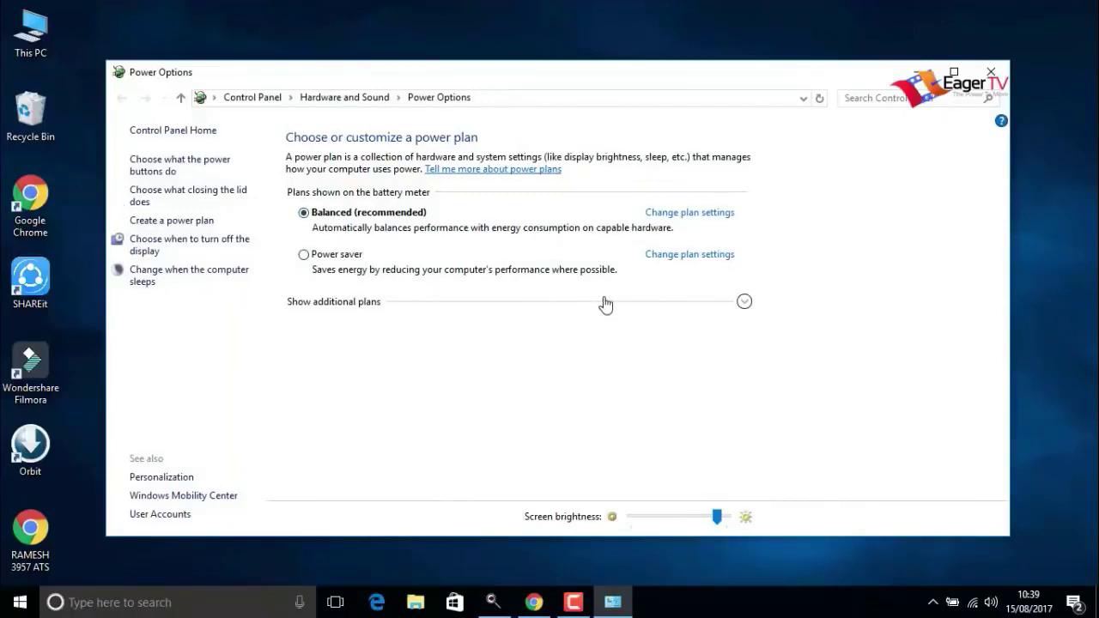
- Make High performance the active power plan and close Power Options
{"action": "left_click", "coordinate": [737, 306]}
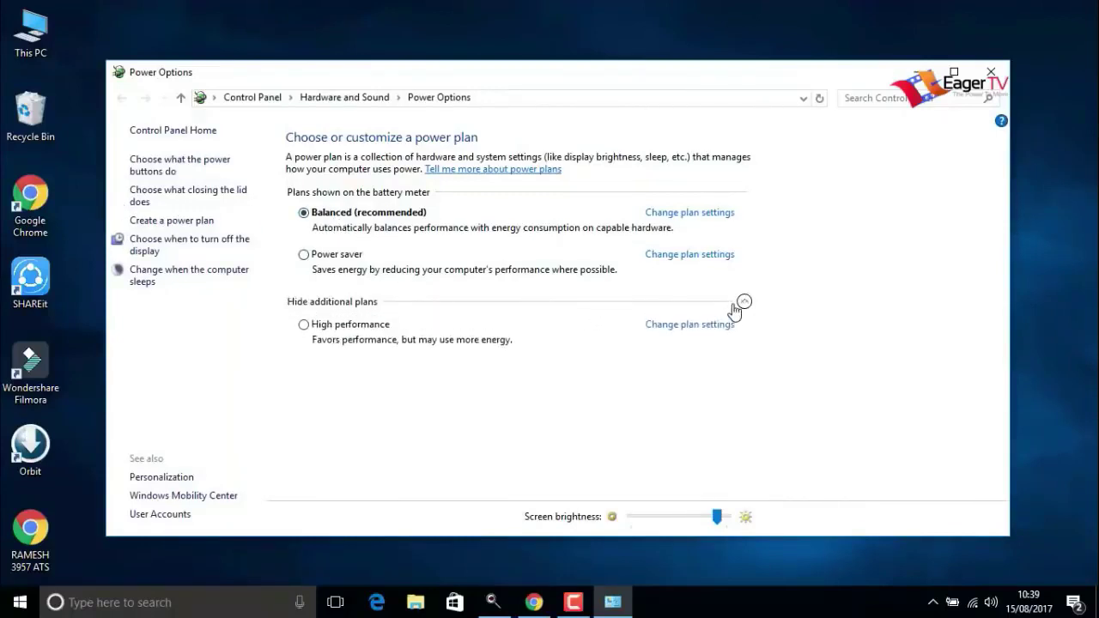
{"action": "left_click", "coordinate": [302, 327]}
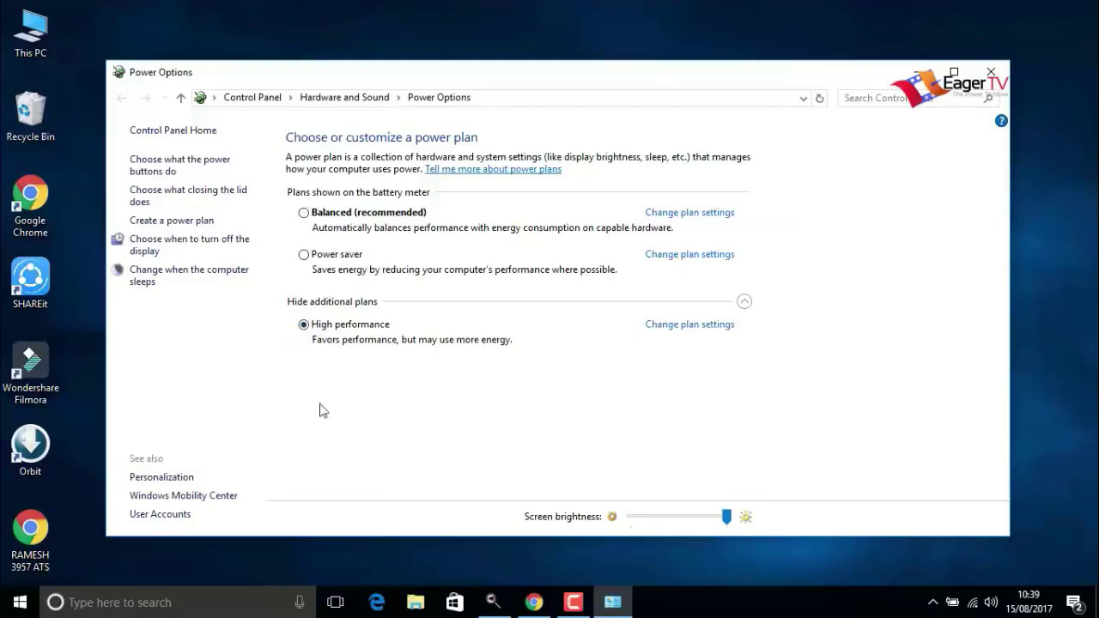
{"action": "left_click", "coordinate": [991, 72]}
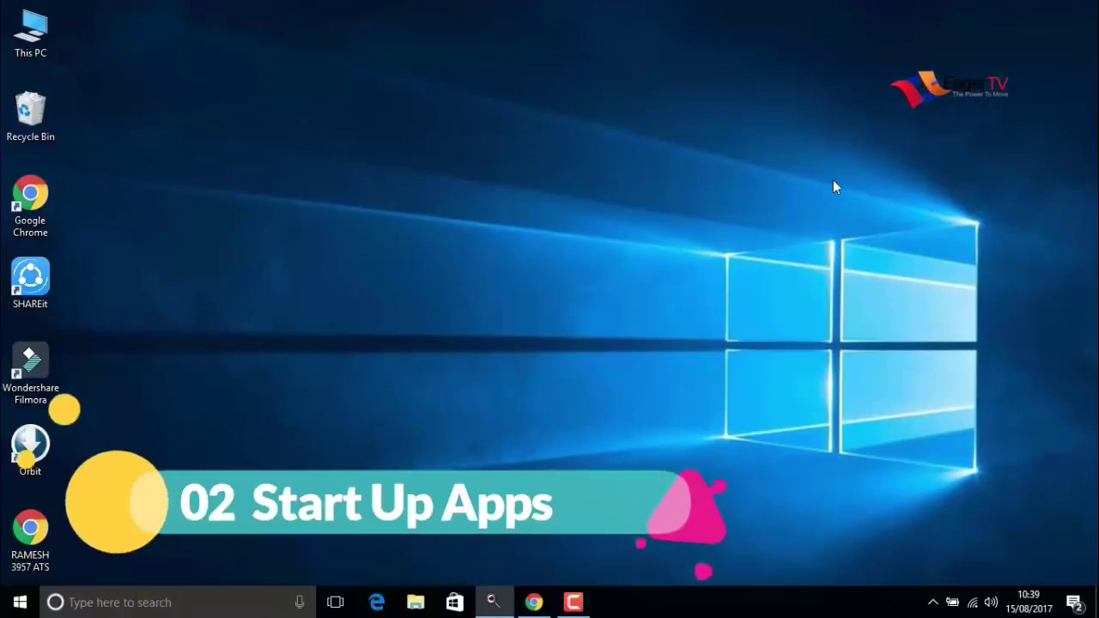
- From the taskbar, open Task Manager's Startup list and disable Orbit Downloader
{"action": "right_click", "coordinate": [766, 605]}
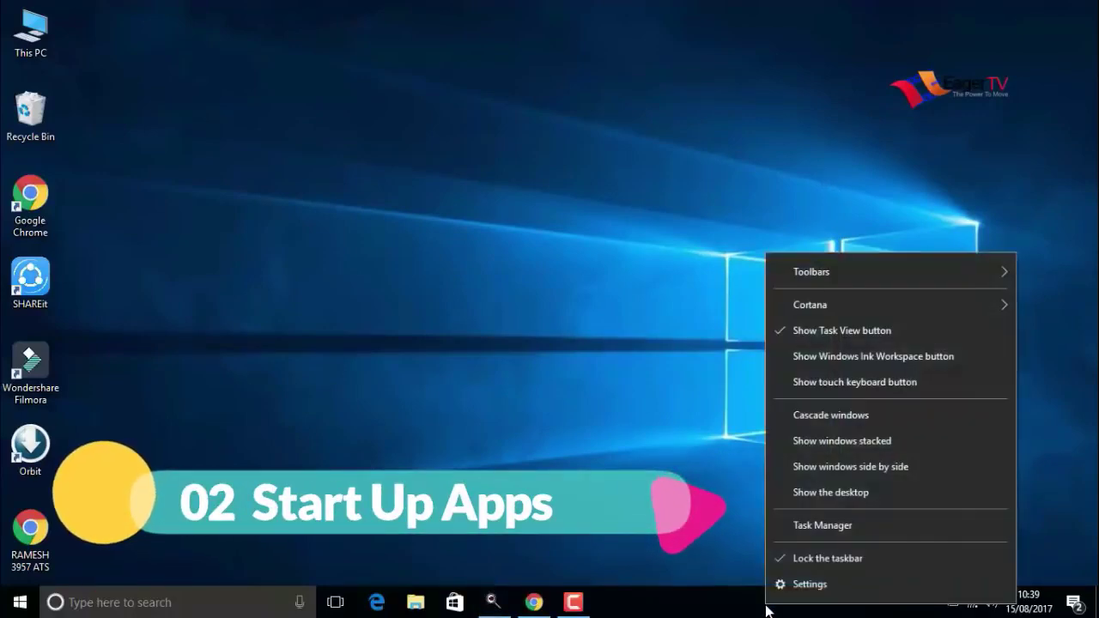
{"action": "left_click", "coordinate": [795, 531]}
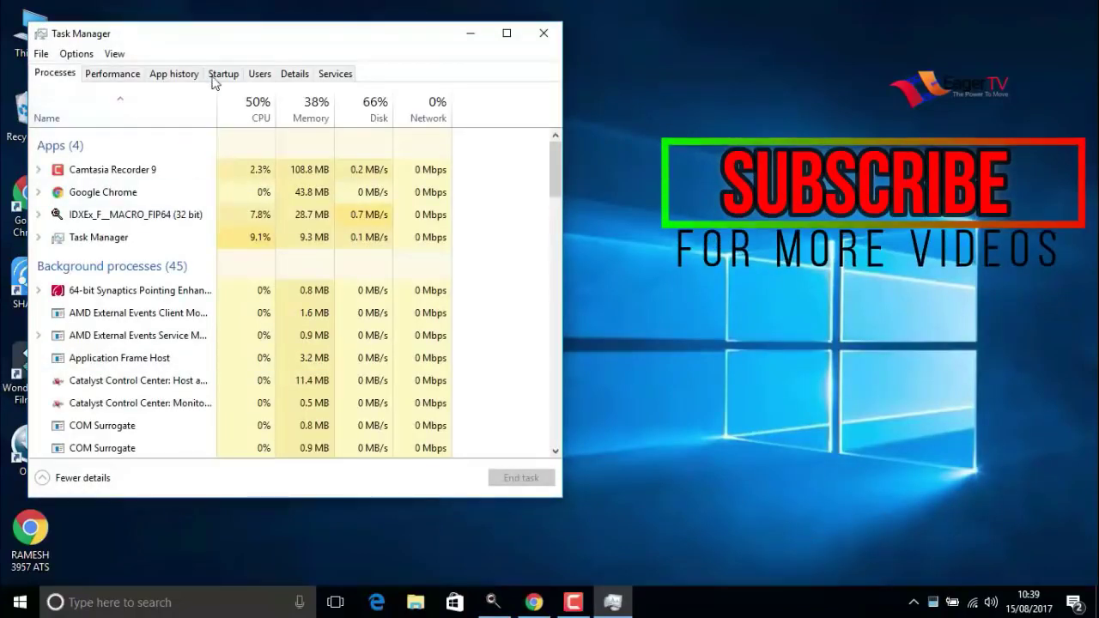
{"action": "left_click", "coordinate": [221, 75]}
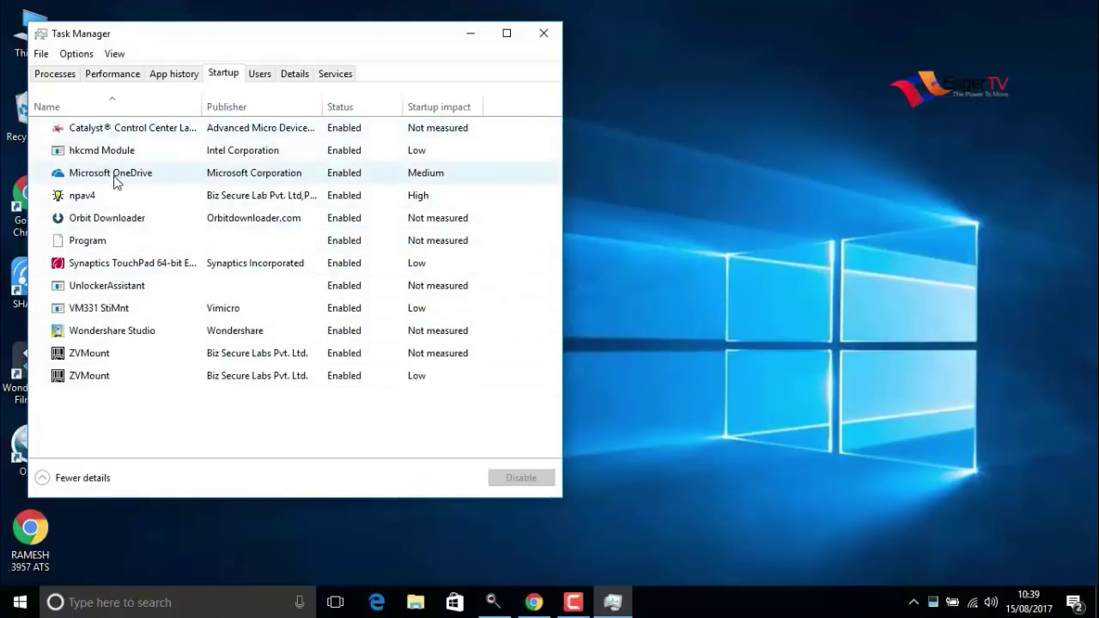
{"action": "left_click", "coordinate": [123, 227]}
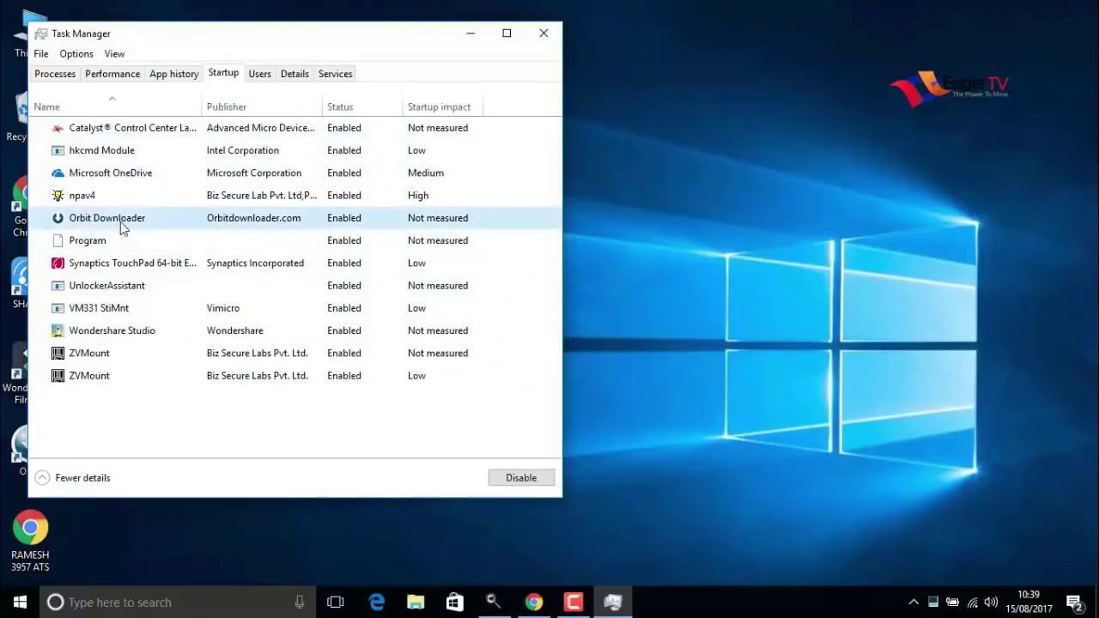
{"action": "left_click", "coordinate": [527, 486]}
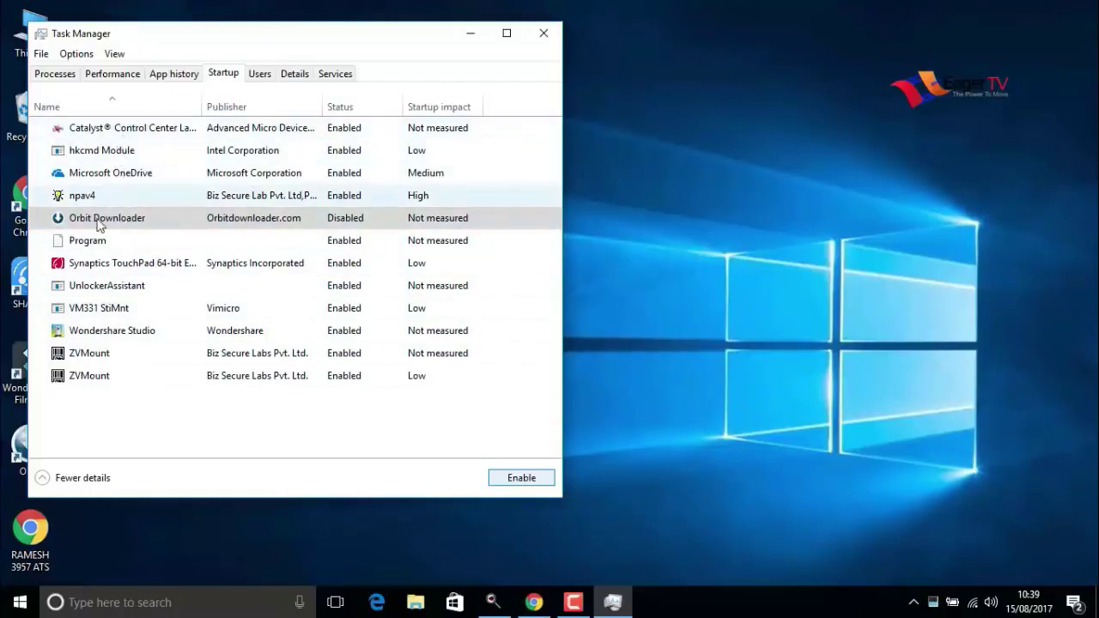
- Disable Wondershare Studio as a startup app and close Task Manager
{"action": "left_click", "coordinate": [107, 378]}
{"action": "left_click", "coordinate": [108, 359]}
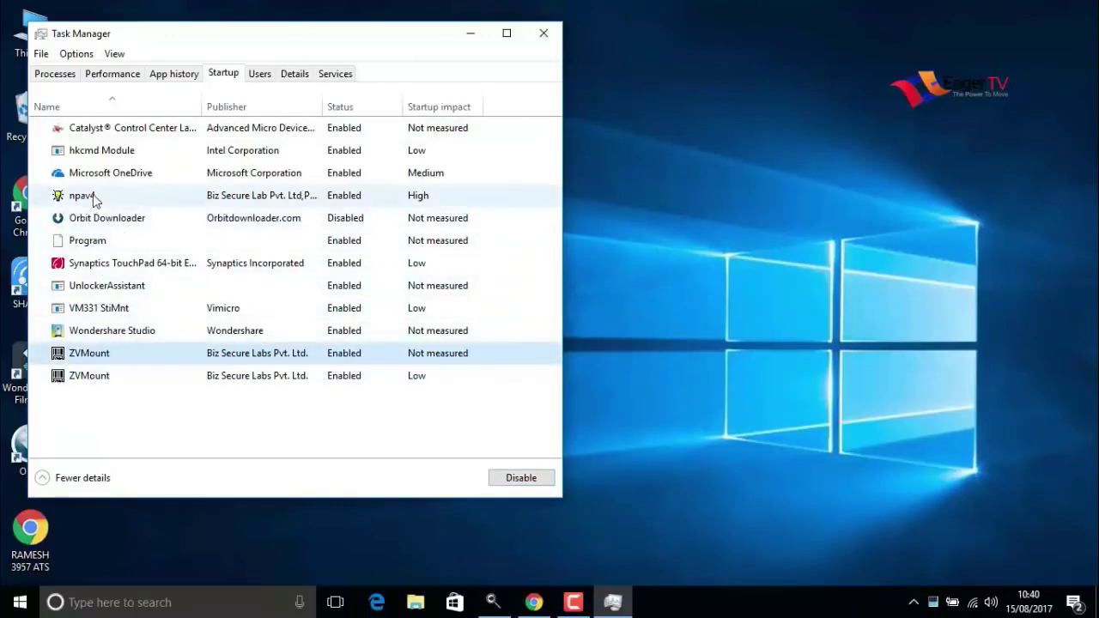
{"action": "left_click", "coordinate": [144, 184]}
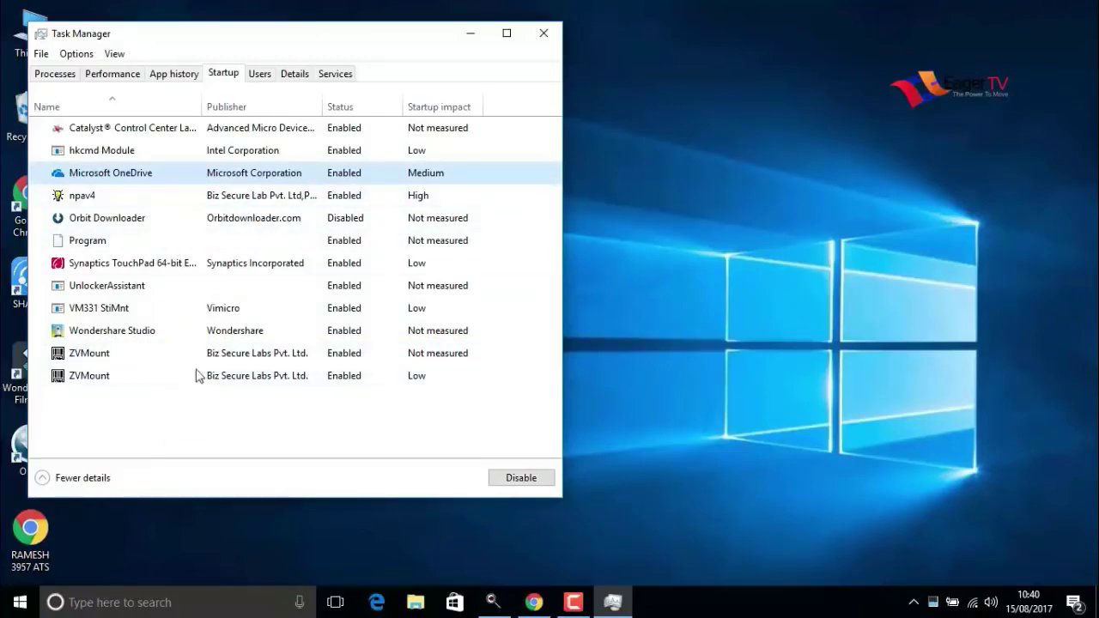
{"action": "left_click", "coordinate": [233, 341]}
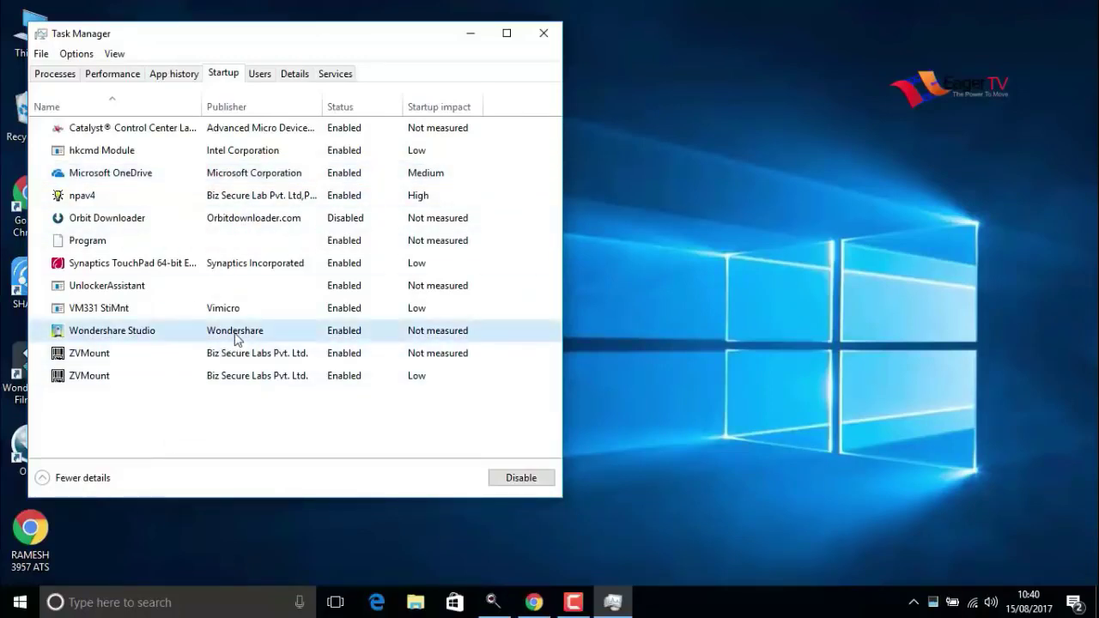
{"action": "left_click", "coordinate": [490, 479]}
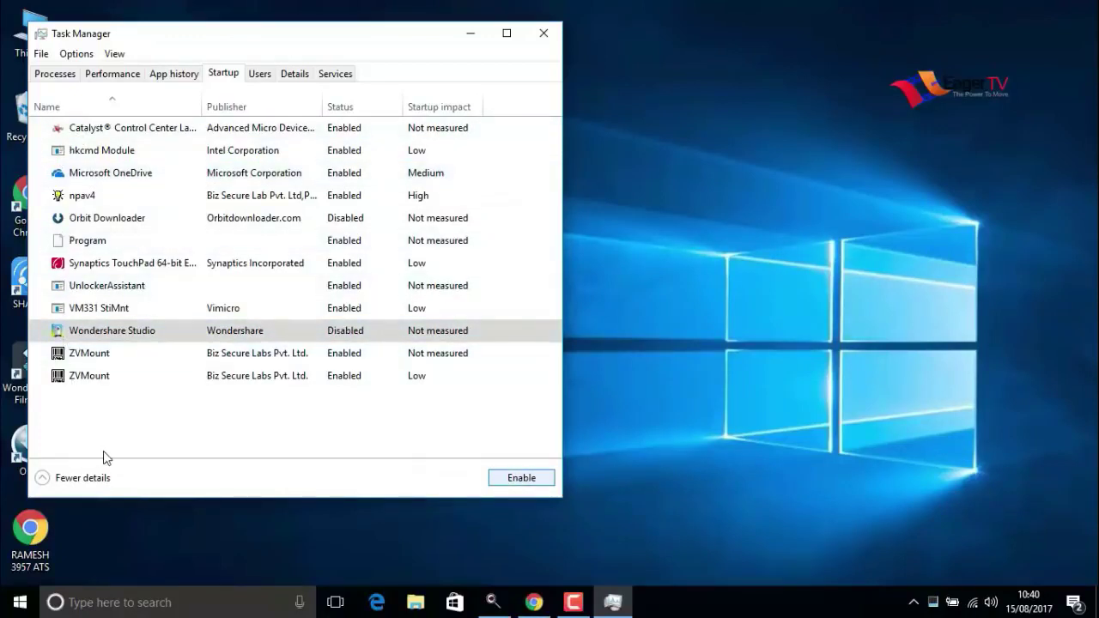
{"action": "left_click", "coordinate": [544, 33]}
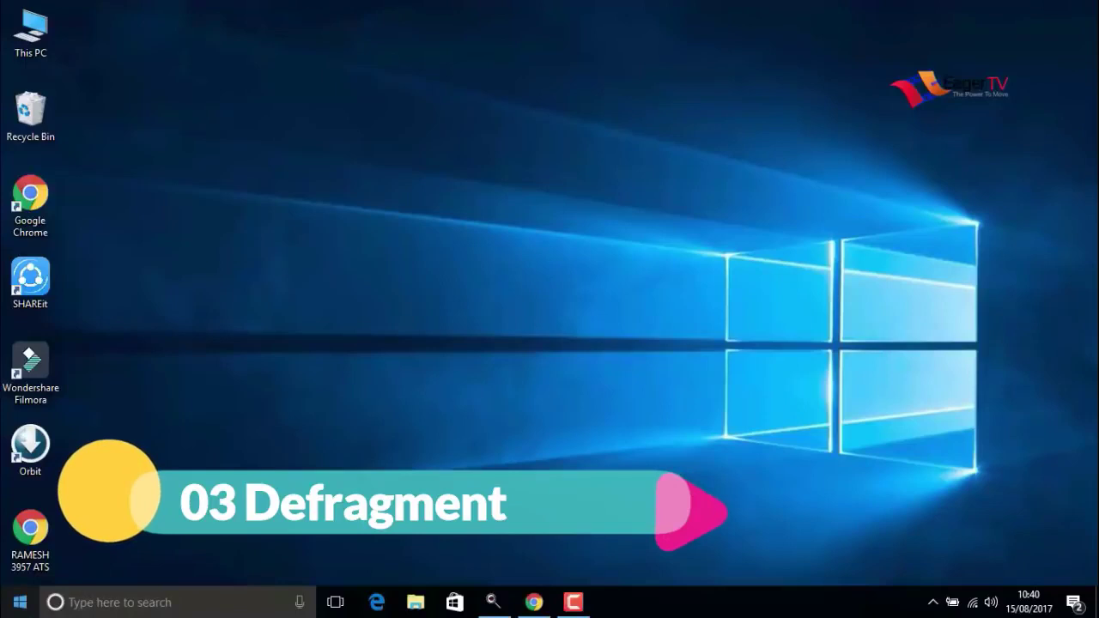
- Search Start for 'defr' and open Defragment and Optimize Drives
{"action": "key", "text": "super"}
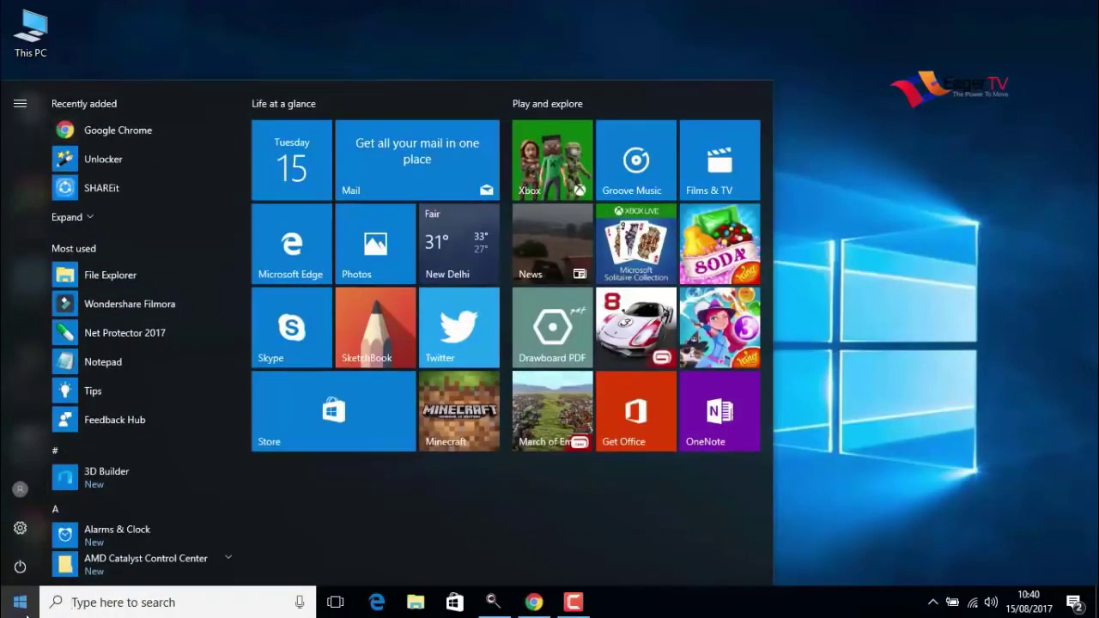
{"action": "type", "text": "defr"}
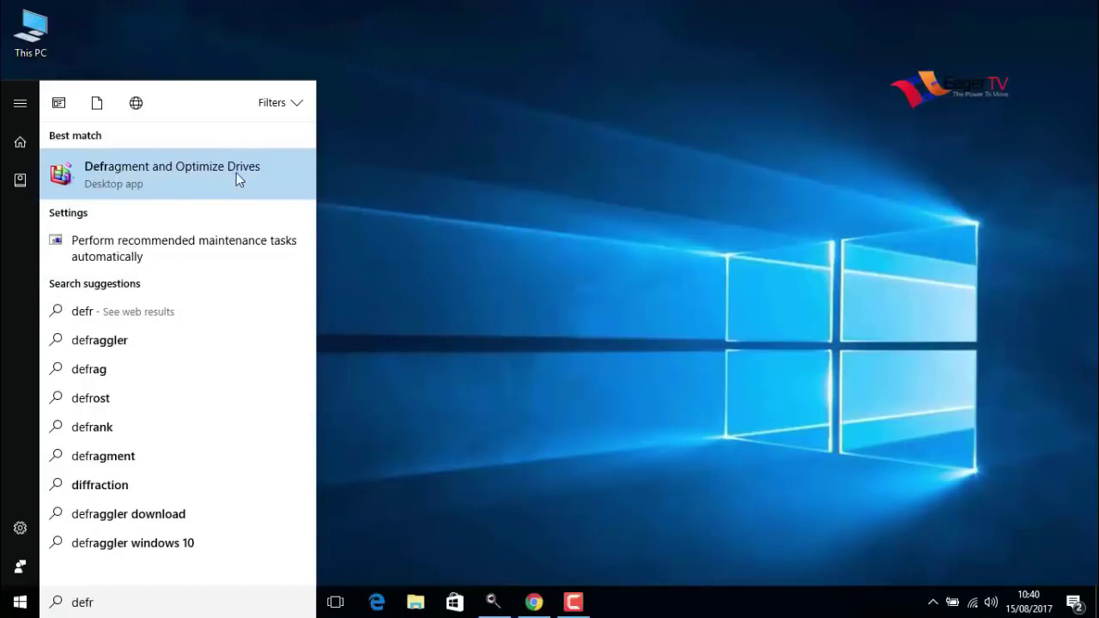
{"action": "left_click", "coordinate": [180, 174]}
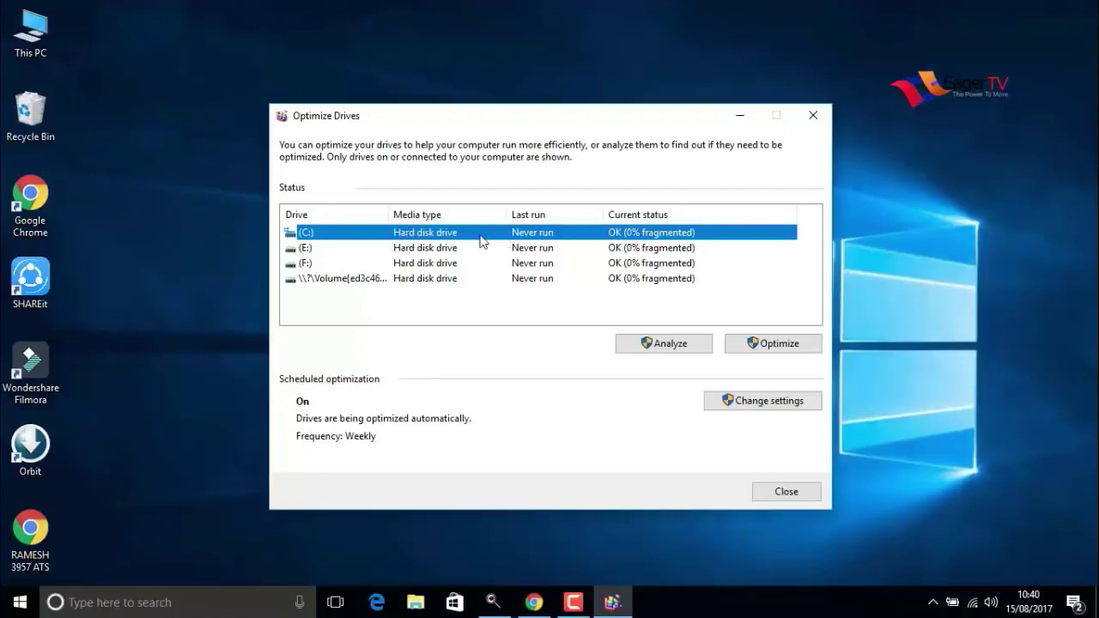
- Optimize drive C: and close the Optimize Drives tool
{"action": "left_click", "coordinate": [753, 354]}
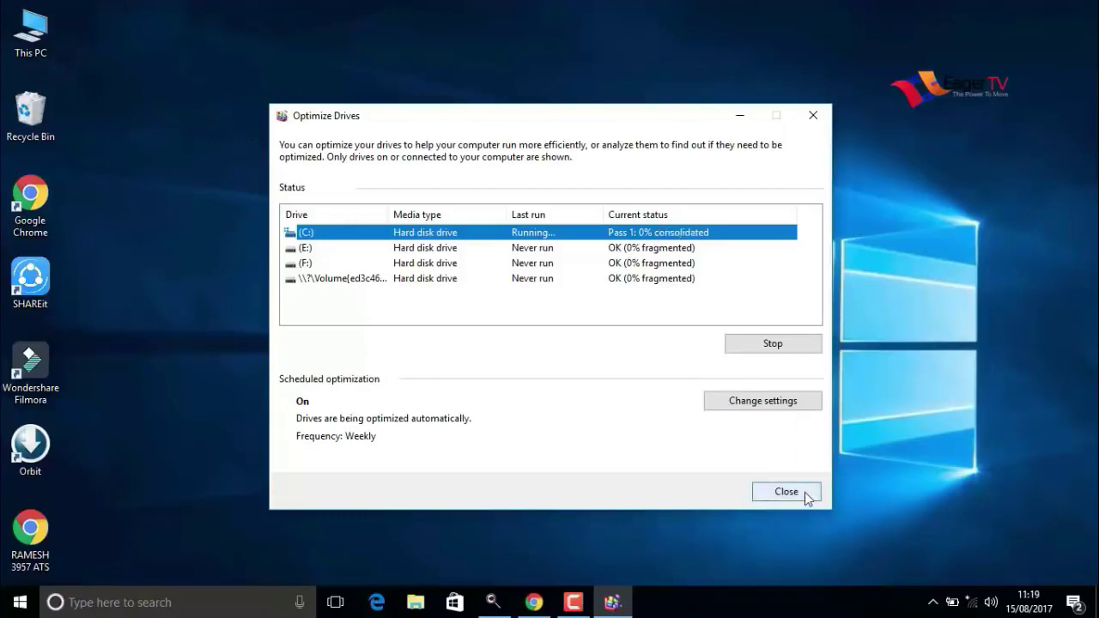
{"action": "left_click", "coordinate": [787, 492]}
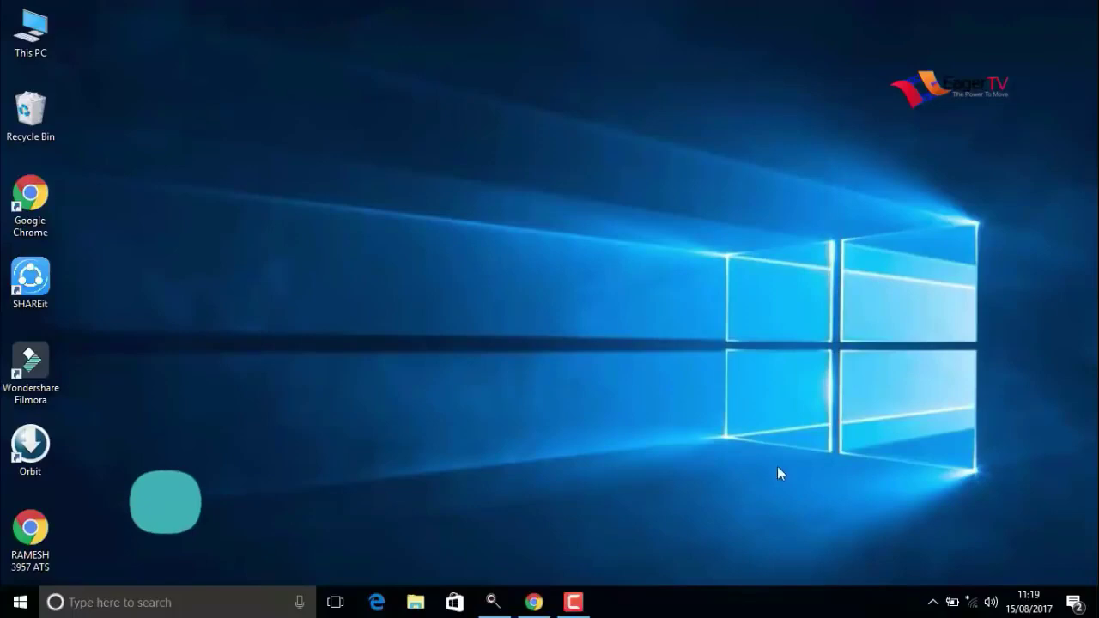
- Open This PC and show the Properties of Local Disk (C:)
{"action": "double_click", "coordinate": [32, 41]}
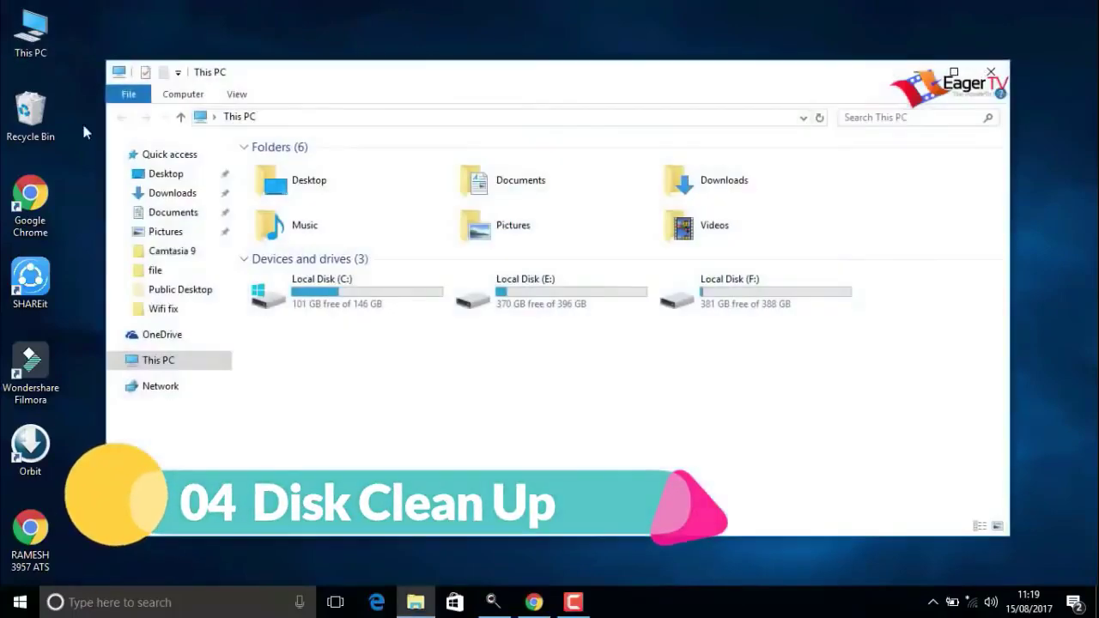
{"action": "right_click", "coordinate": [348, 302]}
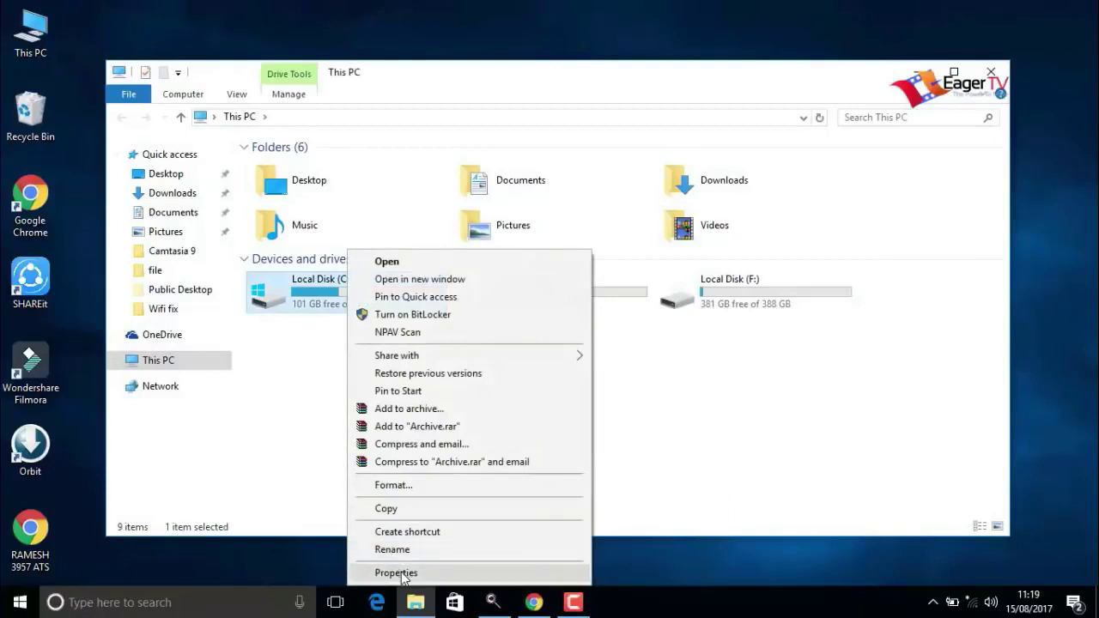
{"action": "left_click", "coordinate": [401, 572]}
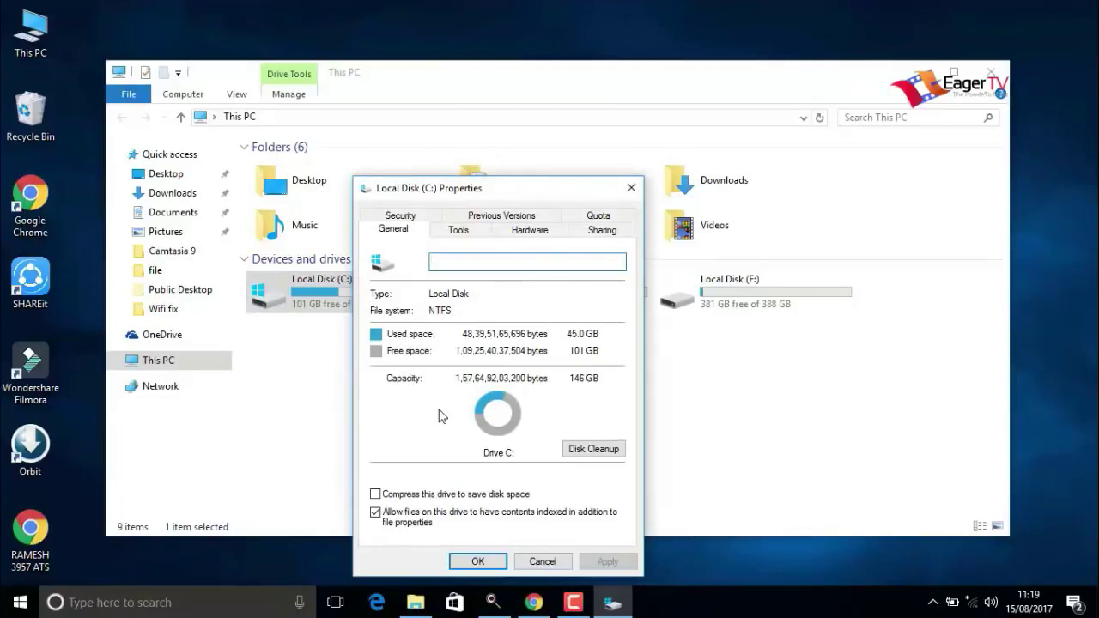
- Run Disk Cleanup on drive C: and wait for the scan of deletable files
{"action": "left_click", "coordinate": [583, 453]}
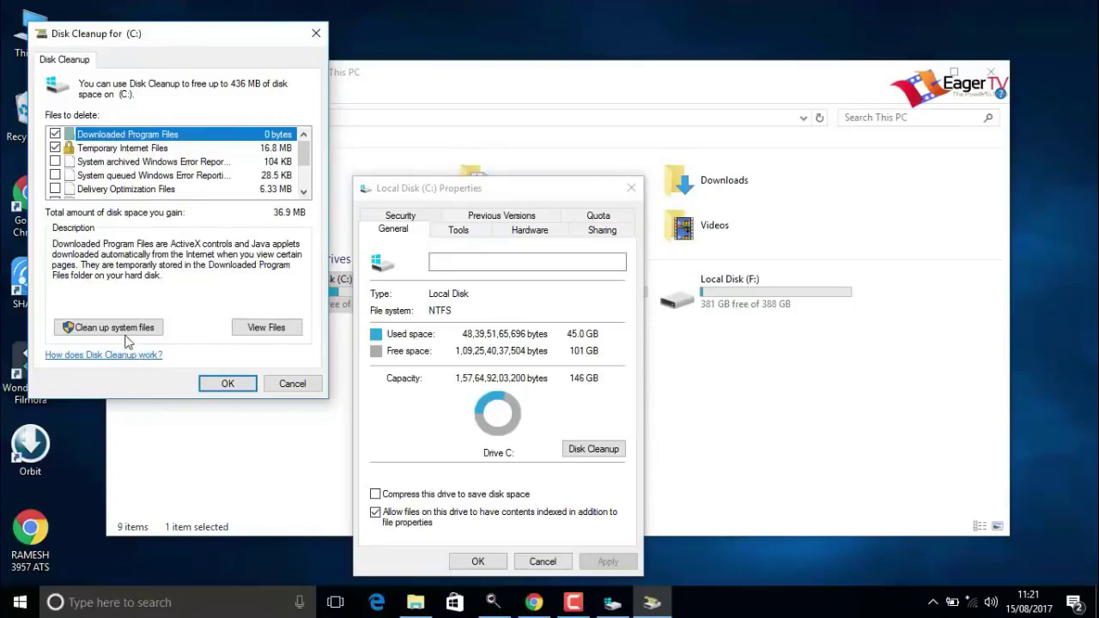
- Permanently delete the checked files from C:, then close the drive properties and This PC
{"action": "left_click", "coordinate": [103, 330]}
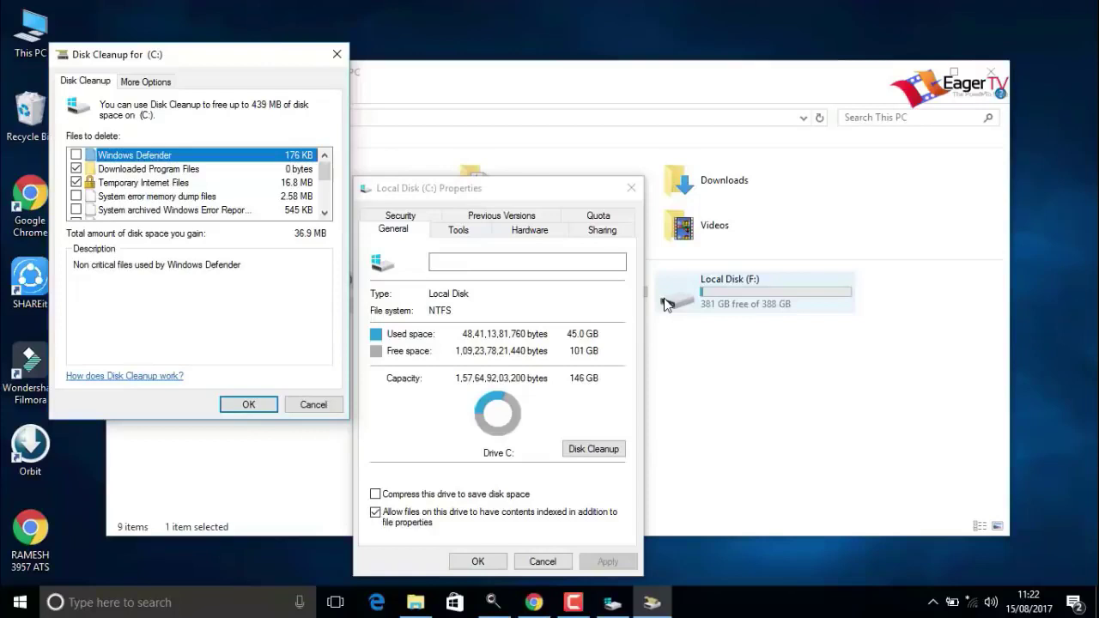
{"action": "left_click", "coordinate": [246, 412]}
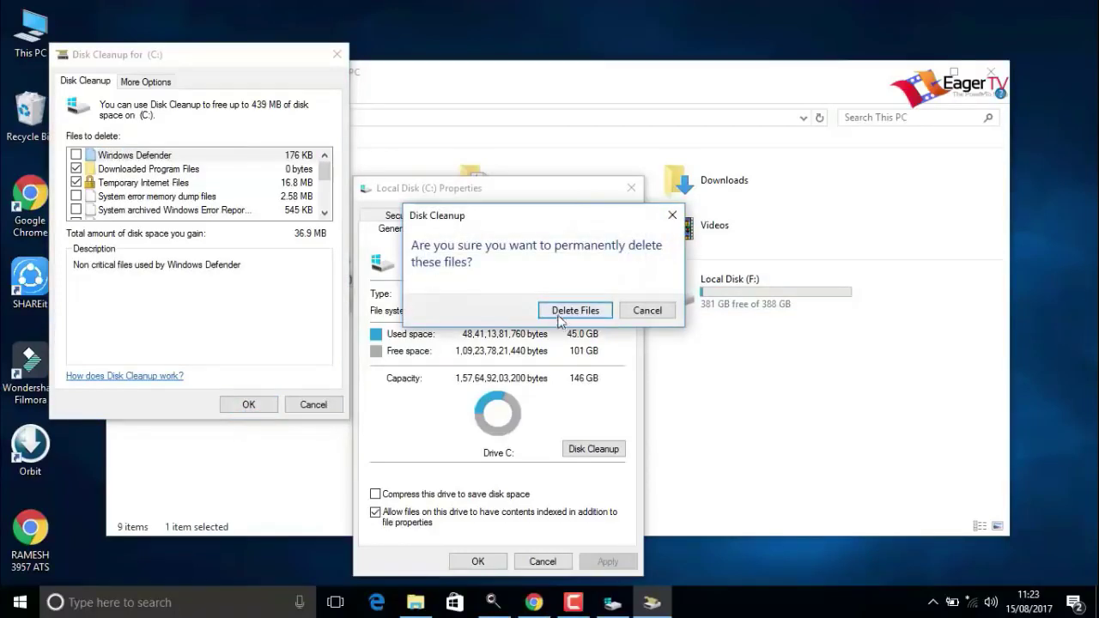
{"action": "left_click", "coordinate": [563, 314]}
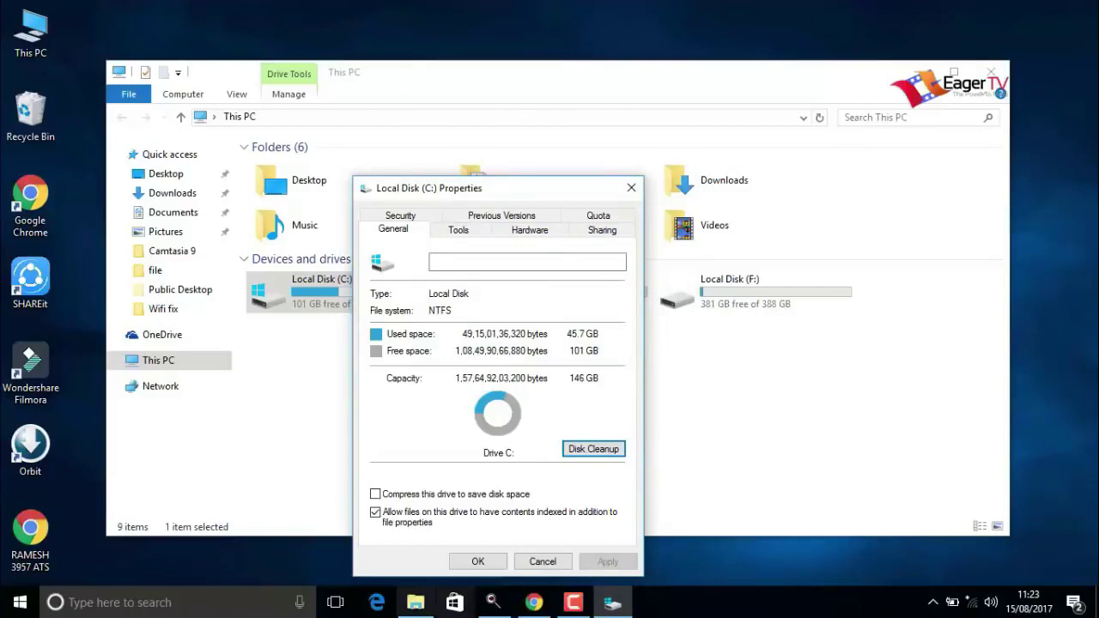
{"action": "left_click", "coordinate": [475, 562]}
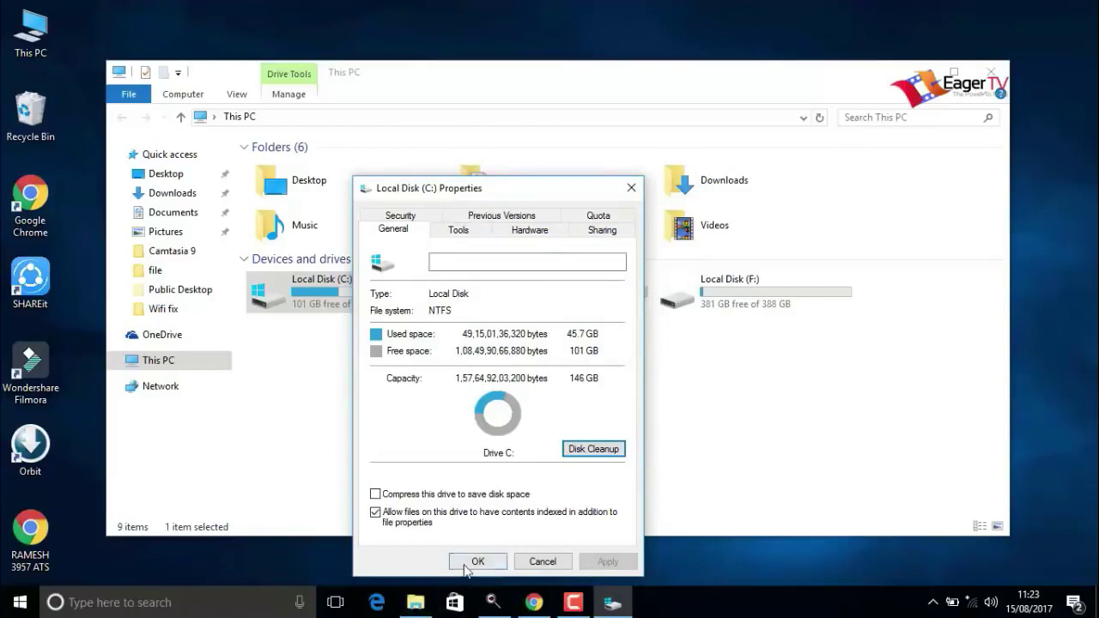
{"action": "left_click", "coordinate": [987, 71]}
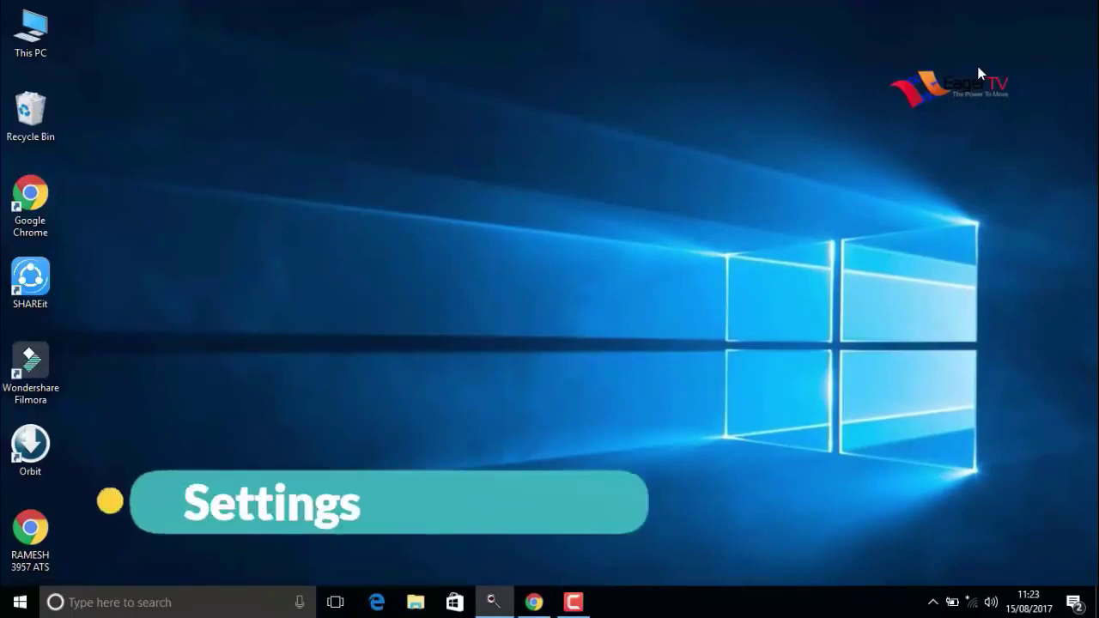
- Search Start for 'system', go to Advanced system settings, and open Performance Settings
{"action": "left_click", "coordinate": [19, 603]}
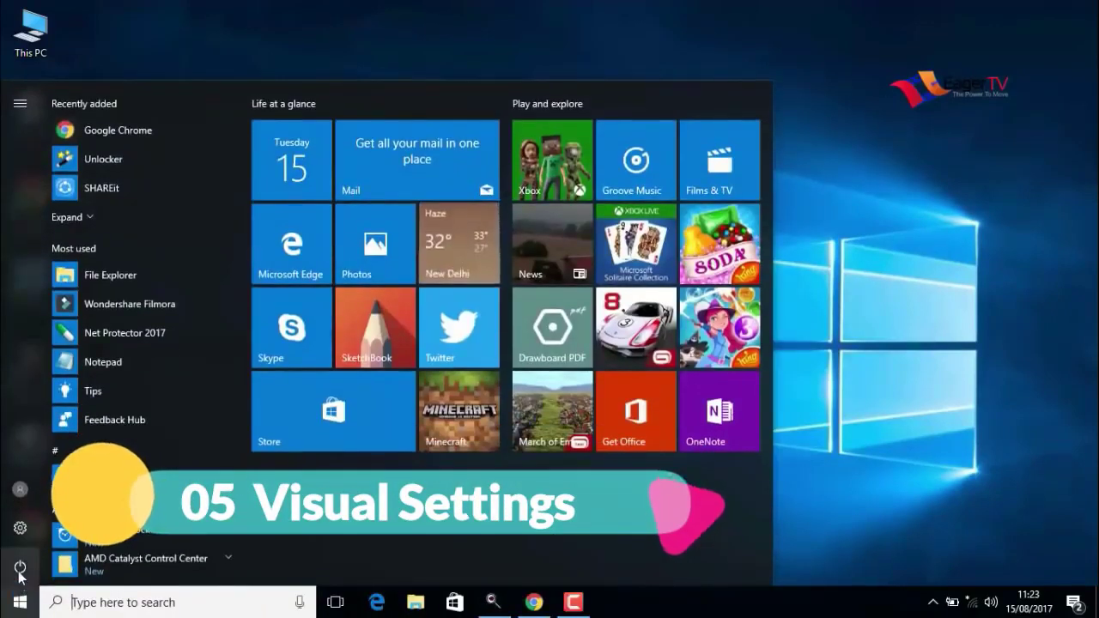
{"action": "type", "text": "s"}
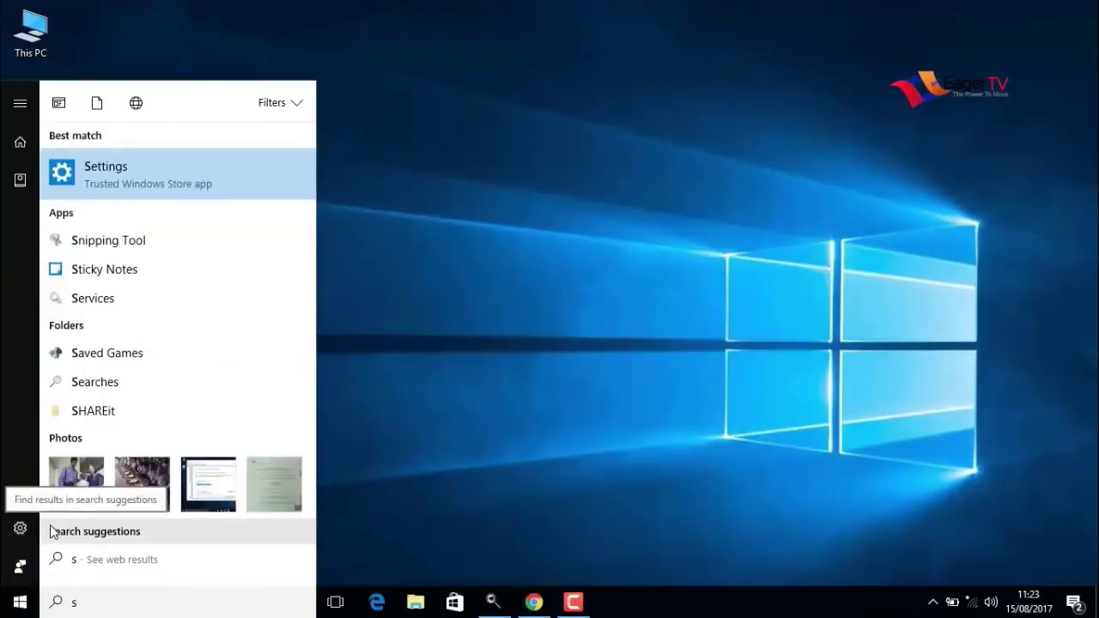
{"action": "type", "text": "yst"}
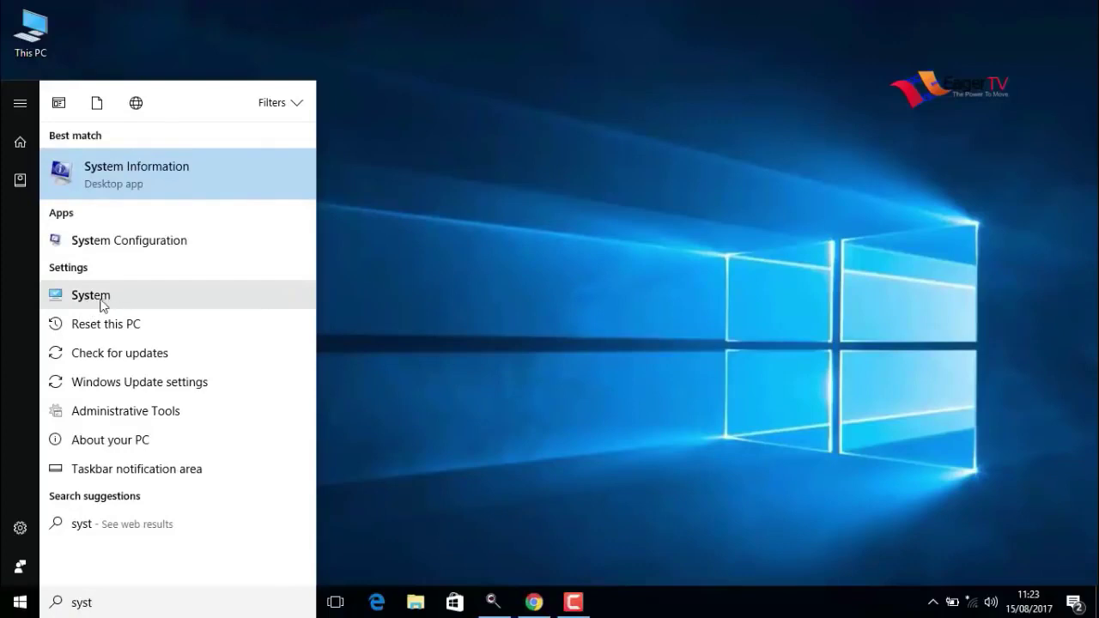
{"action": "type", "text": "em"}
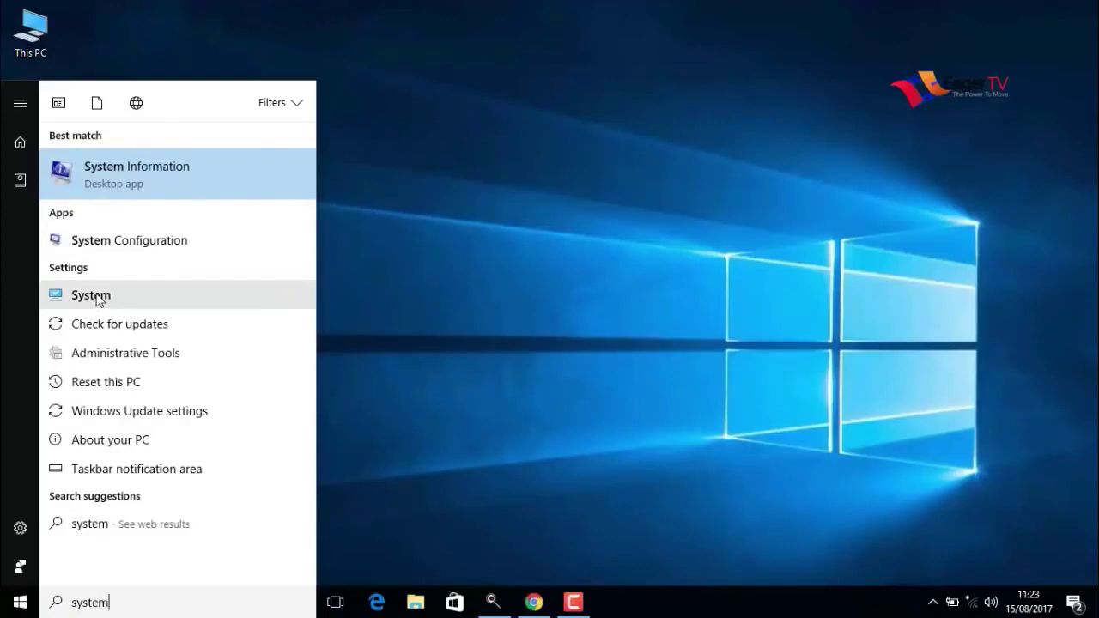
{"action": "left_click", "coordinate": [91, 302]}
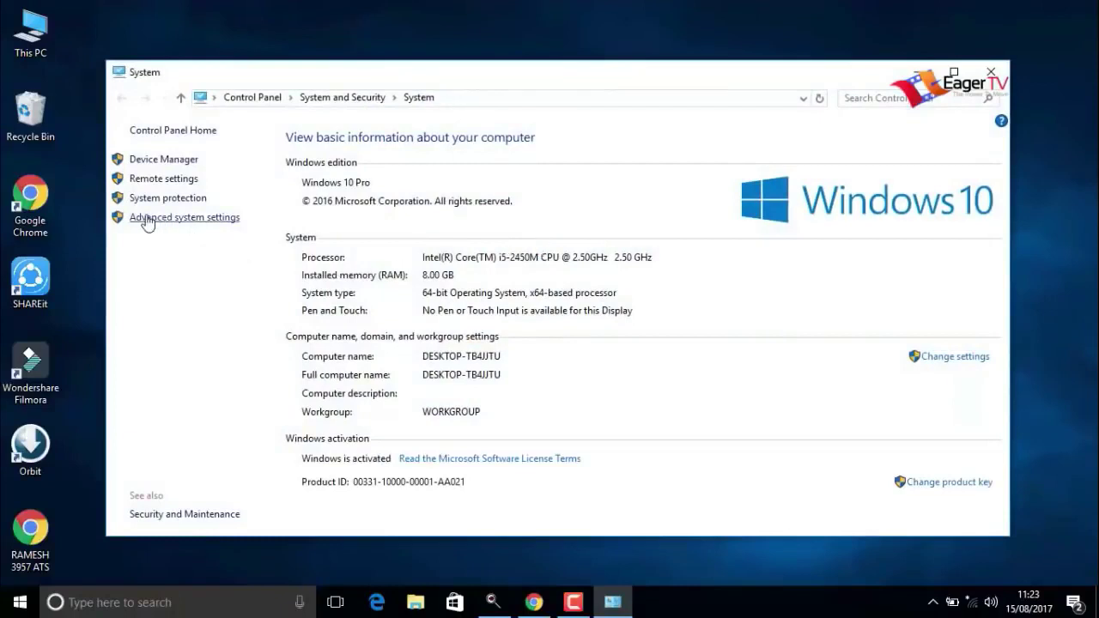
{"action": "left_click", "coordinate": [171, 220]}
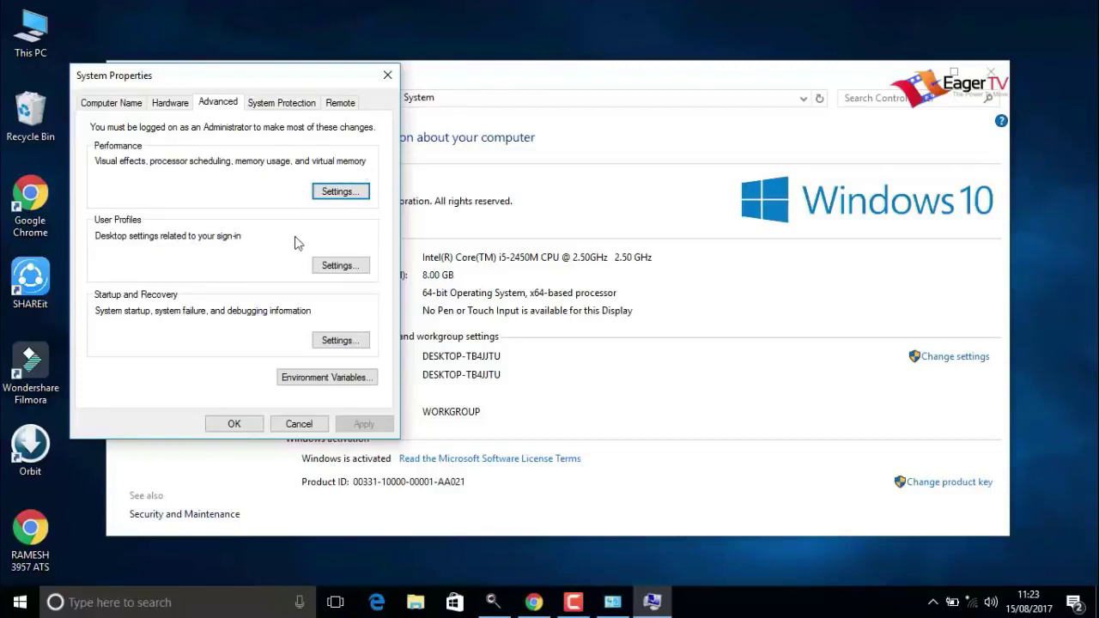
{"action": "left_click", "coordinate": [341, 193]}
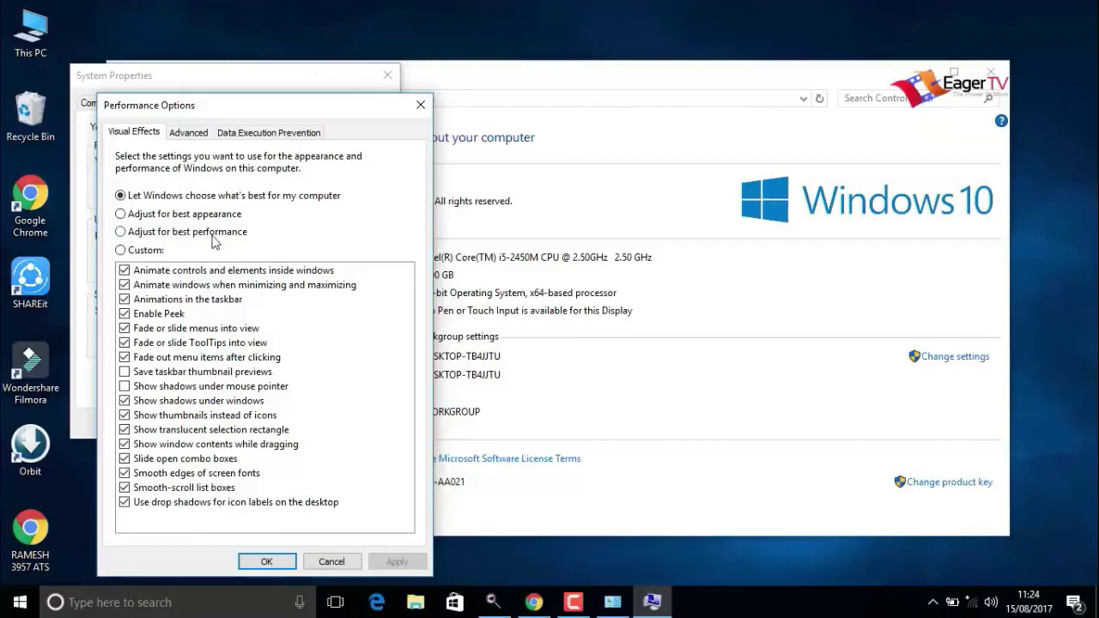
- Apply best-performance visual effects with only mouse-pointer shadows kept, then close both dialogs
{"action": "left_click", "coordinate": [120, 233]}
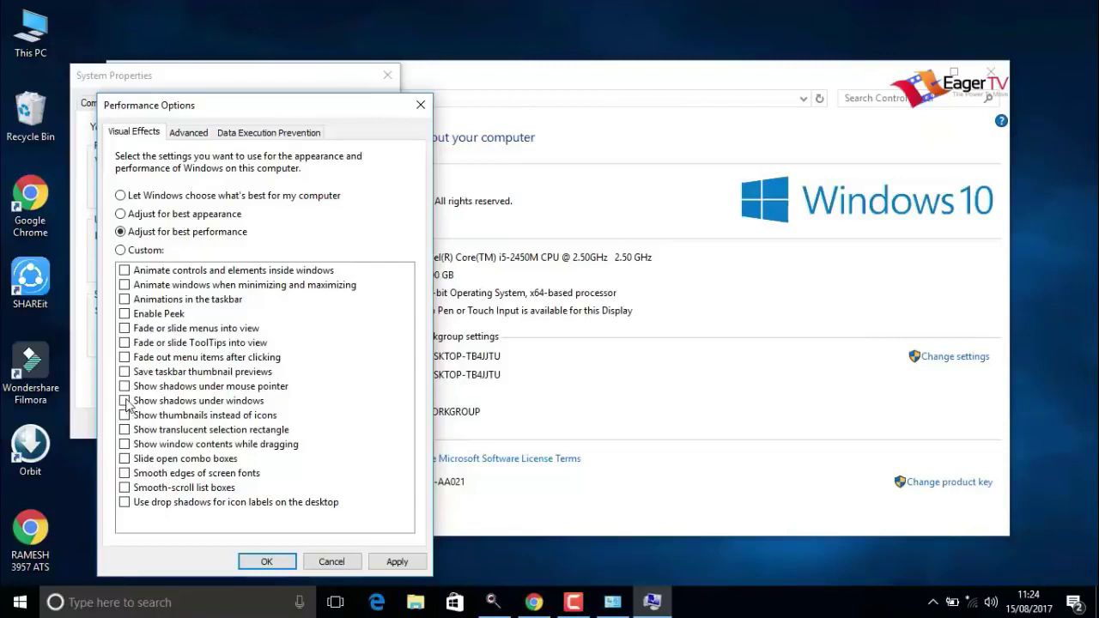
{"action": "left_click", "coordinate": [126, 387]}
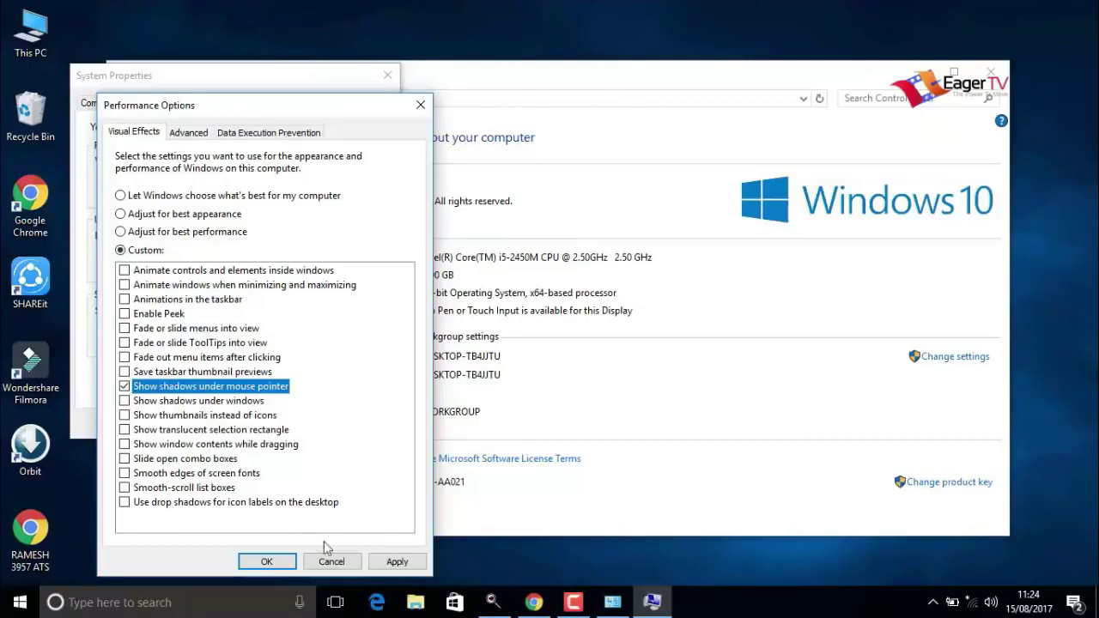
{"action": "left_click", "coordinate": [395, 563]}
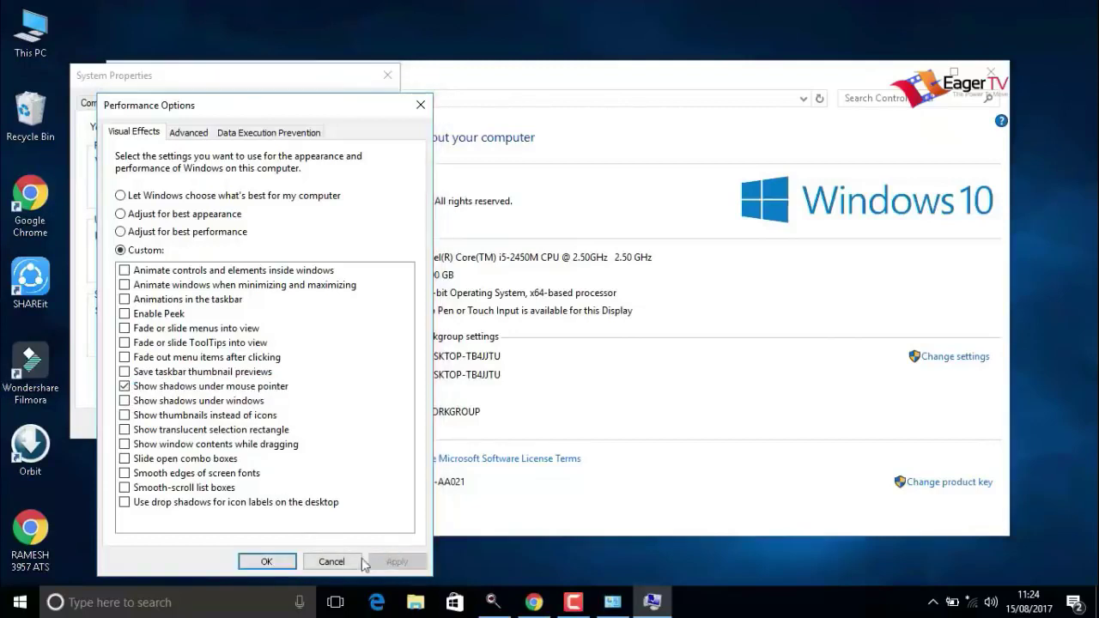
{"action": "left_click", "coordinate": [268, 562]}
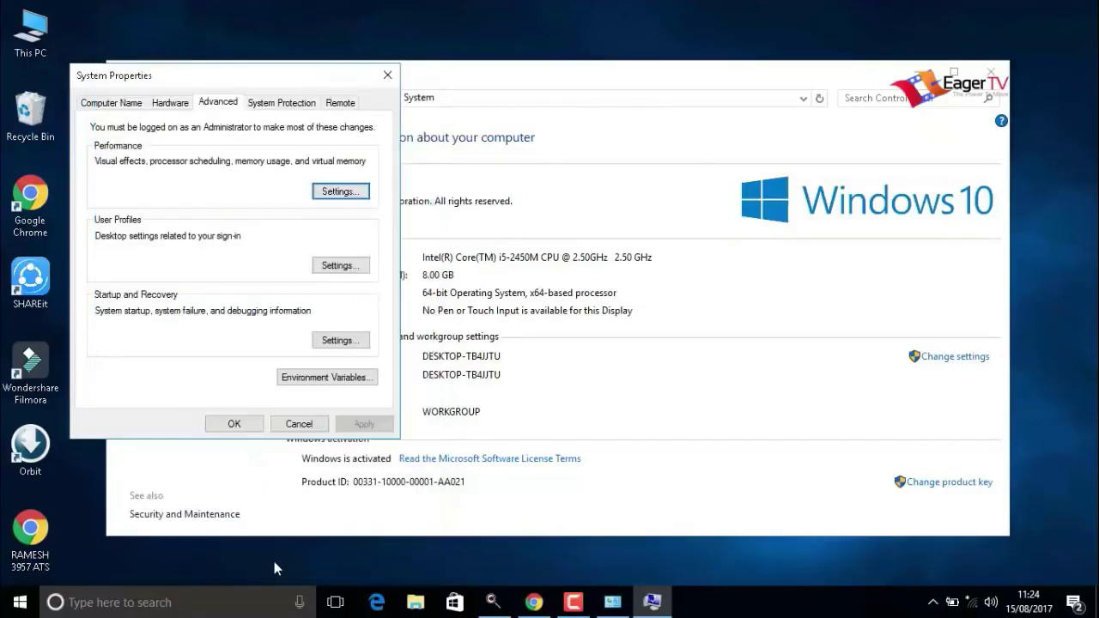
{"action": "left_click", "coordinate": [245, 430]}
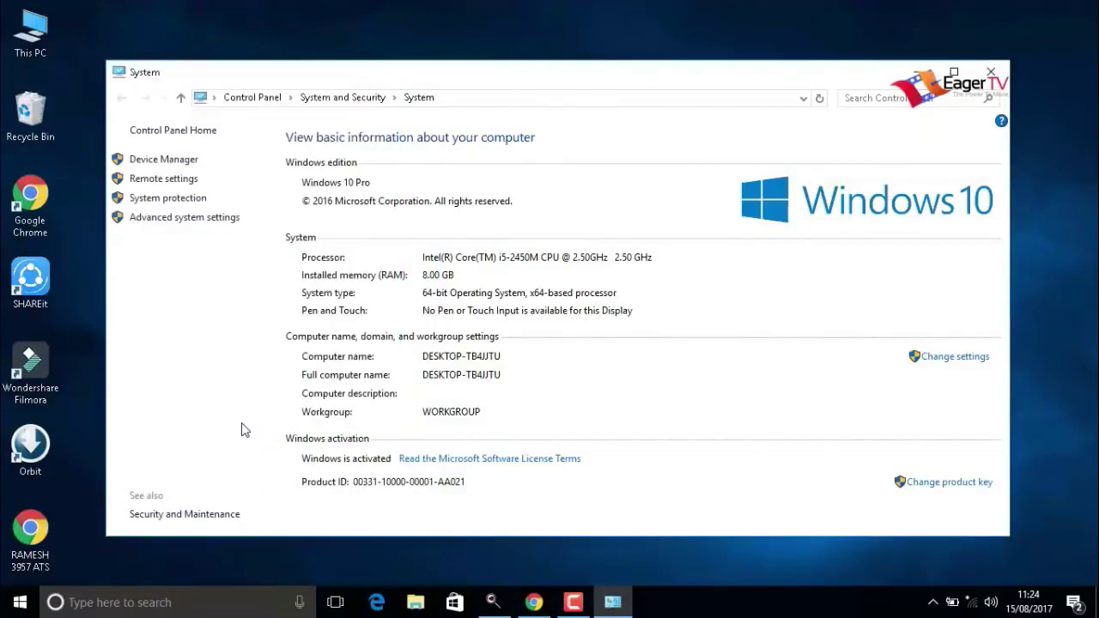
- Close the System window and enter %temp% in a Run box opened from Start search
{"action": "left_click", "coordinate": [994, 75]}
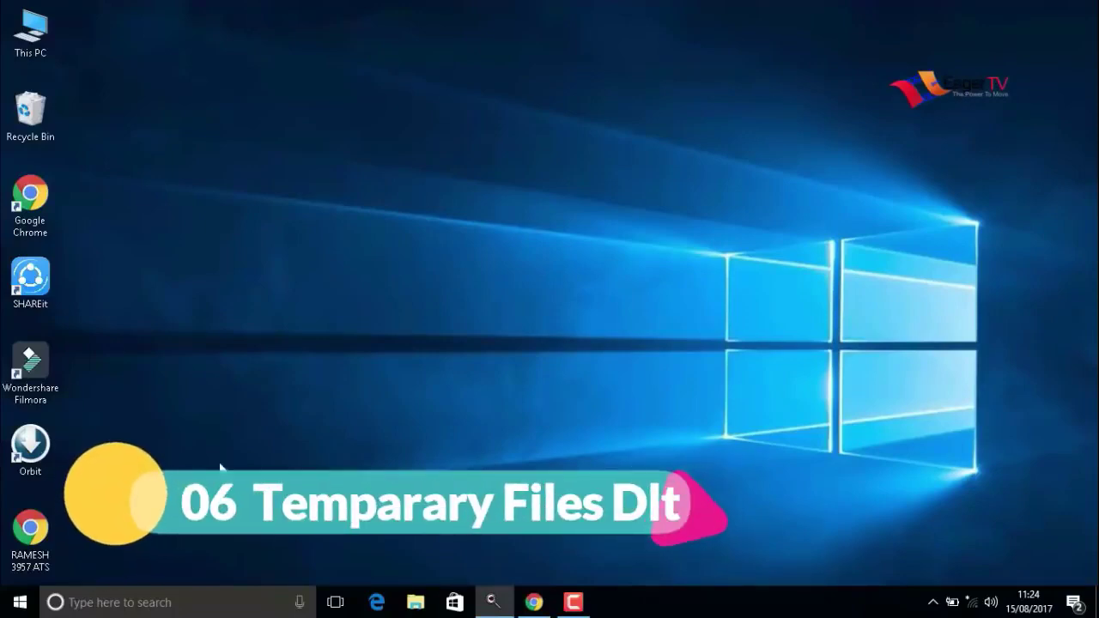
{"action": "left_click", "coordinate": [4, 610]}
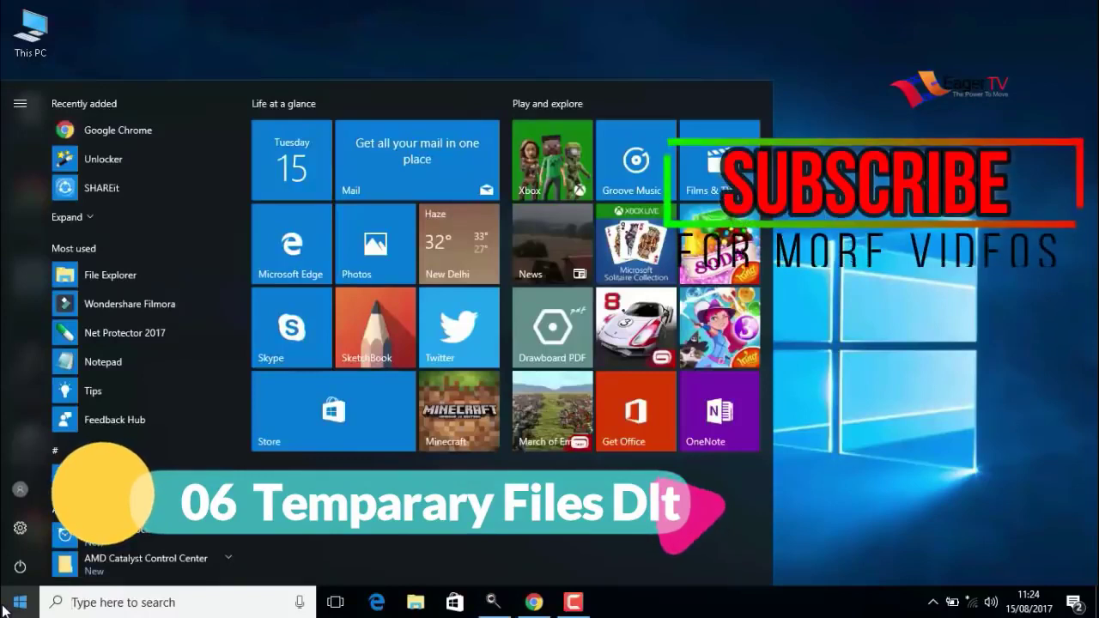
{"action": "type", "text": "run"}
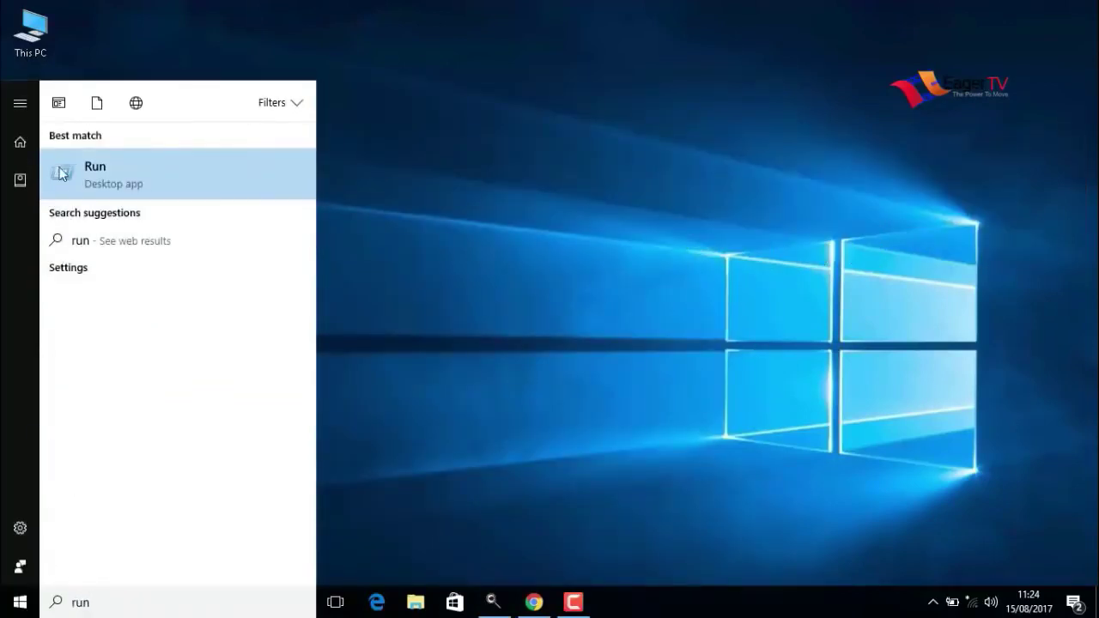
{"action": "left_click", "coordinate": [99, 176]}
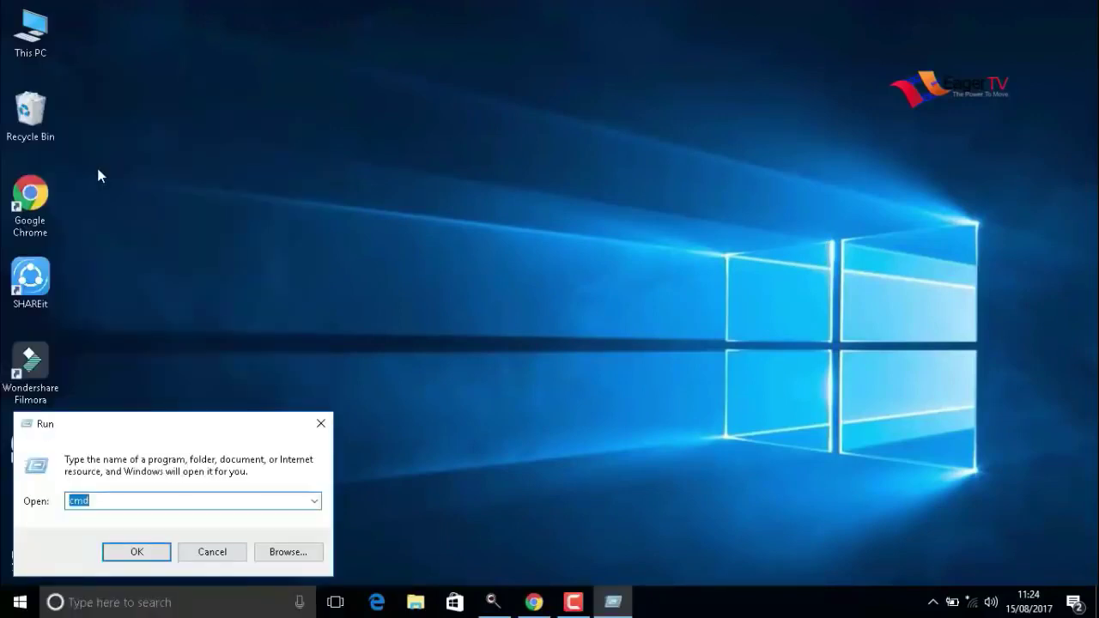
{"action": "type", "text": "%"}
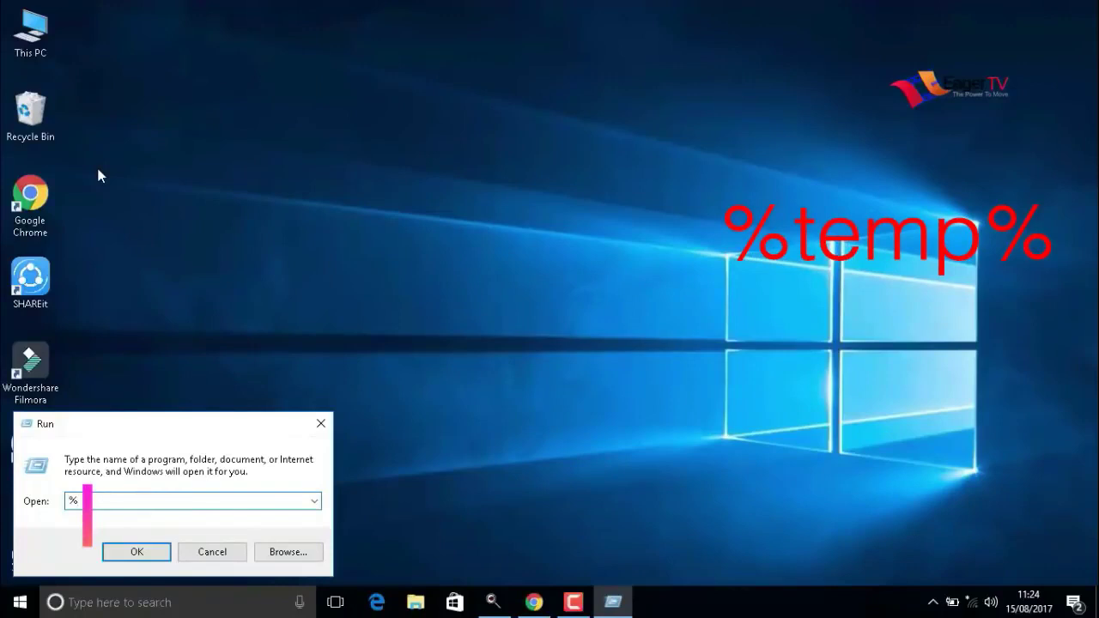
{"action": "type", "text": "temp%"}
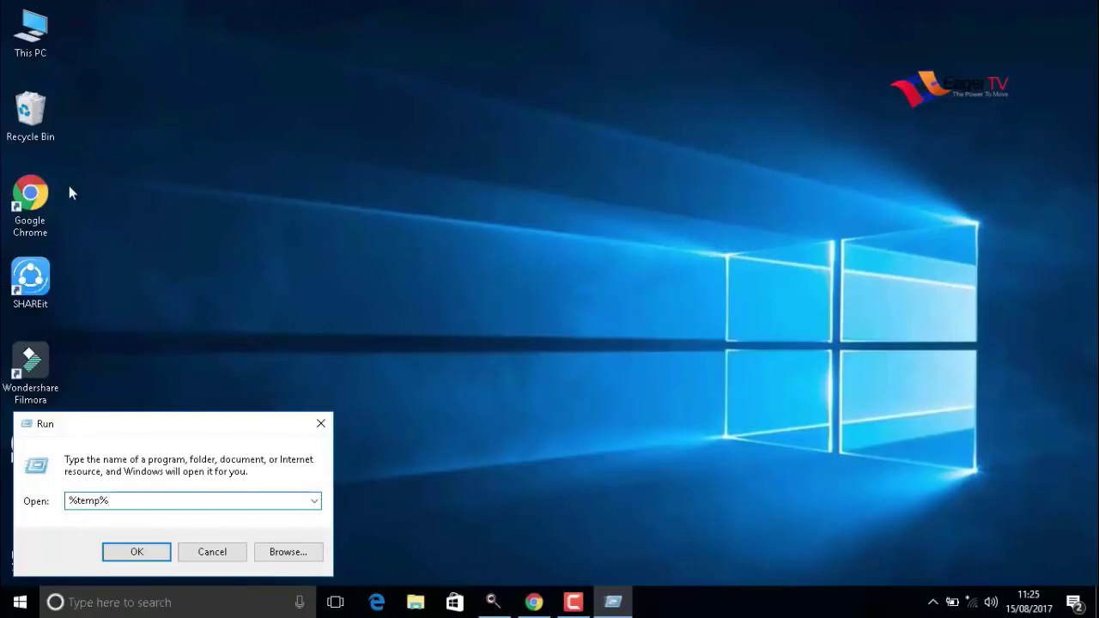
- Open %temp%, delete all 47 items, skip the in-use CamRec0 folder, and close the window
{"action": "left_click", "coordinate": [121, 554]}
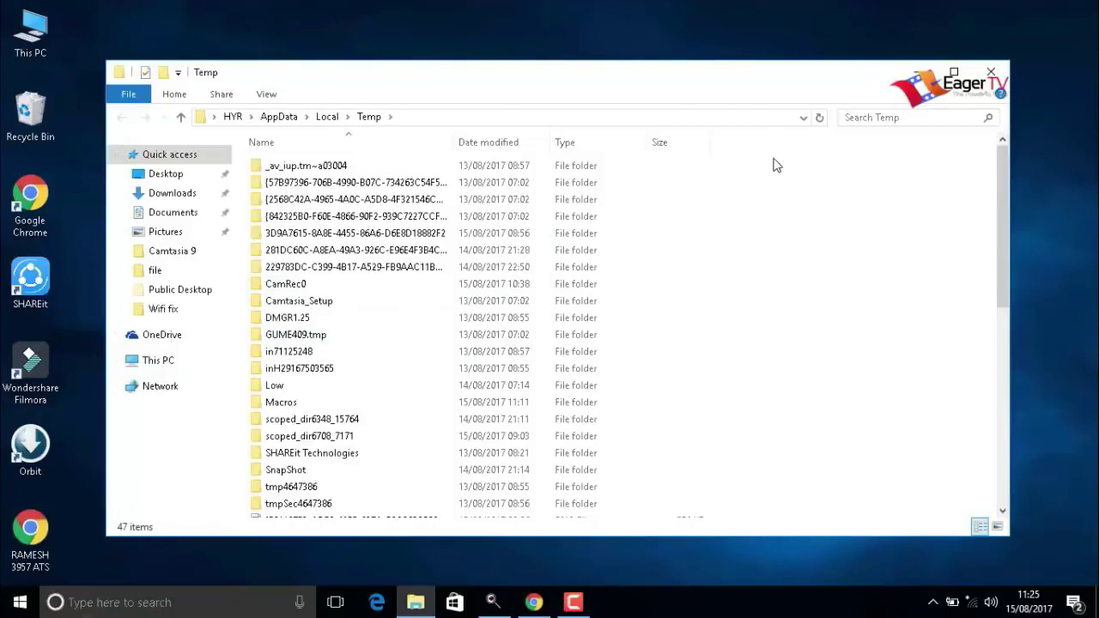
{"action": "key", "text": "ctrl+a"}
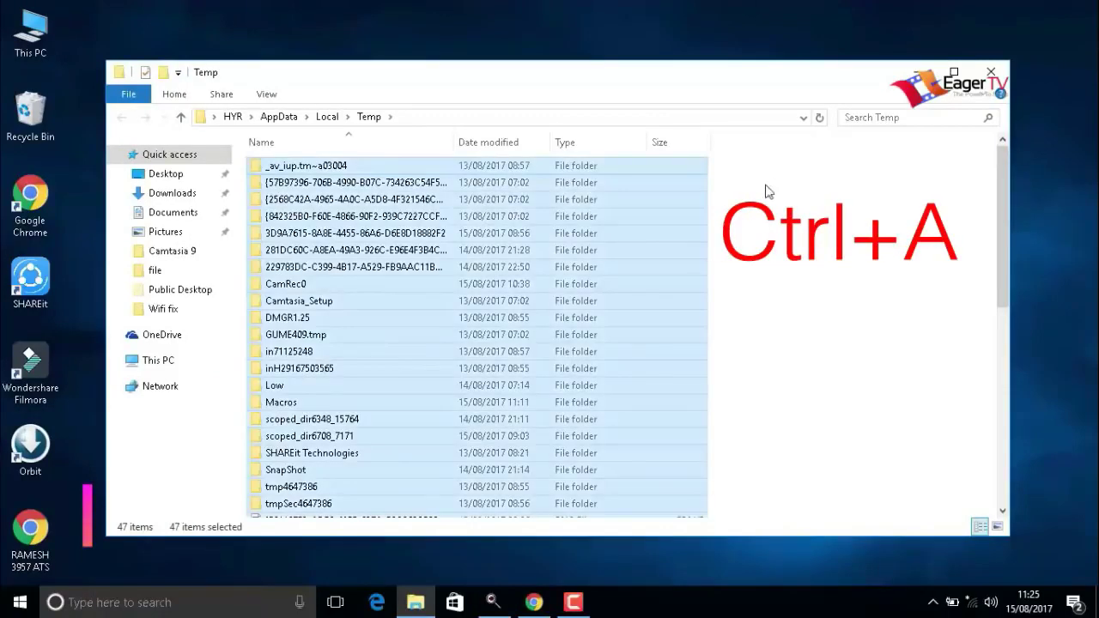
{"action": "right_click", "coordinate": [658, 293]}
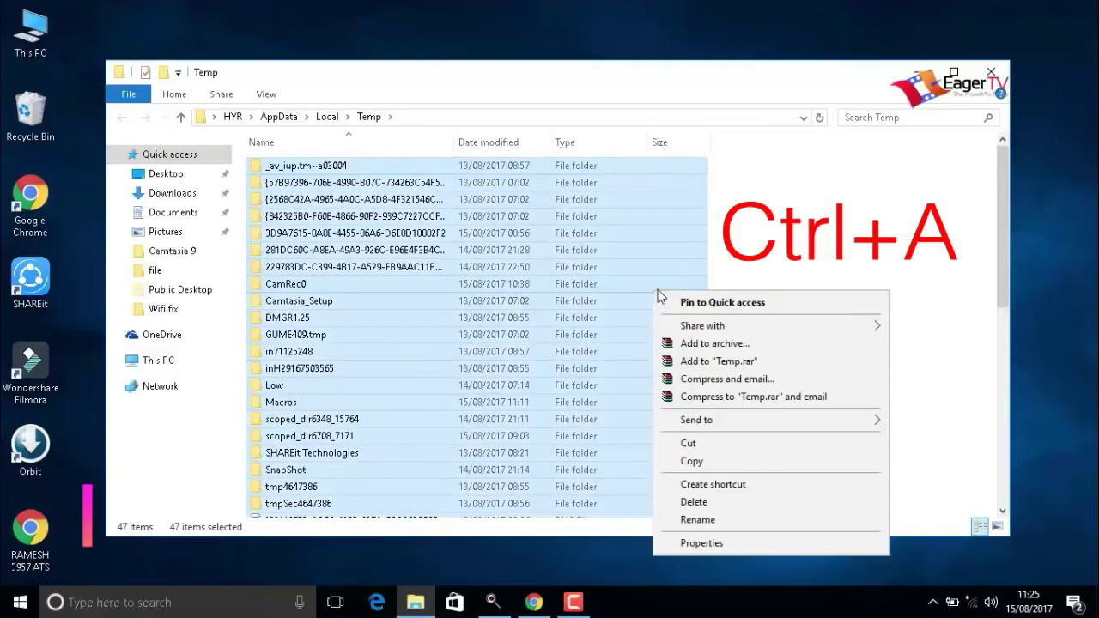
{"action": "left_click", "coordinate": [694, 503]}
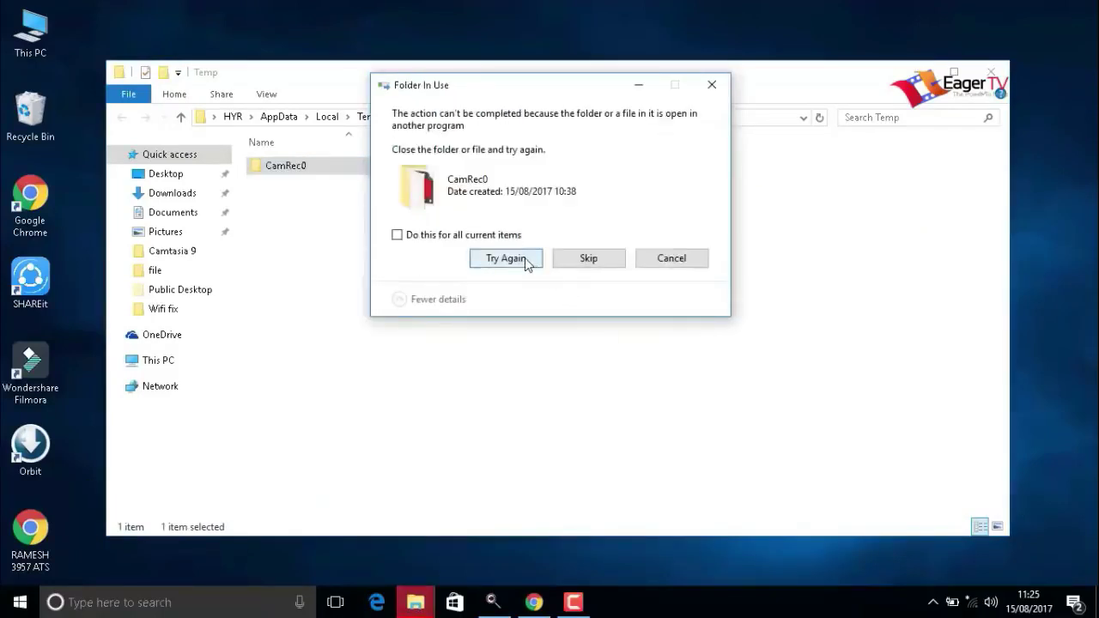
{"action": "left_click", "coordinate": [659, 261]}
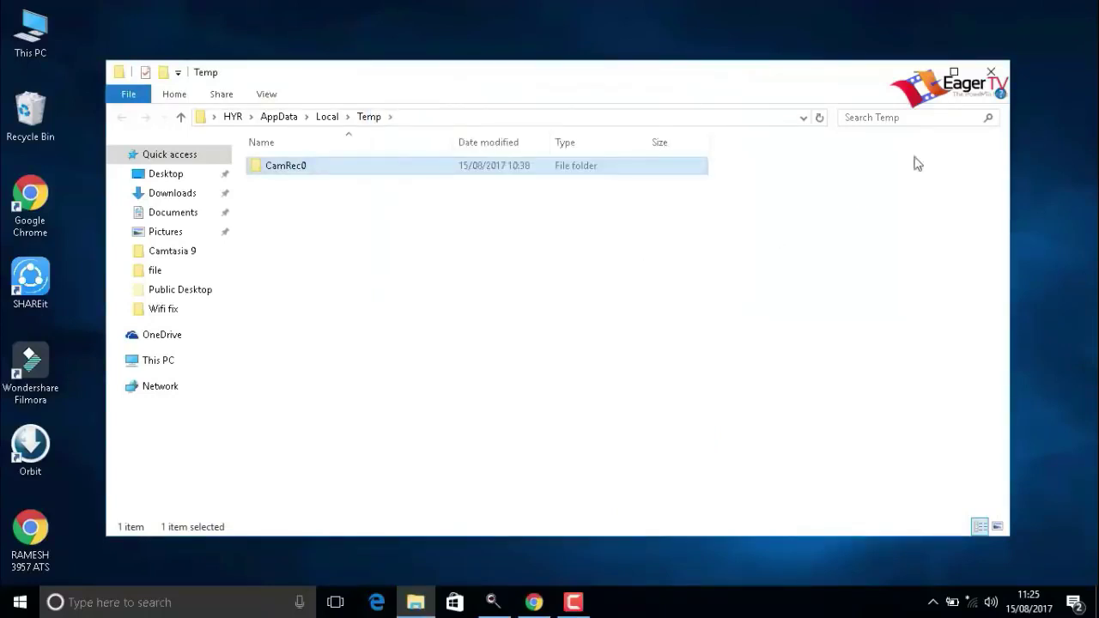
{"action": "left_click", "coordinate": [991, 72]}
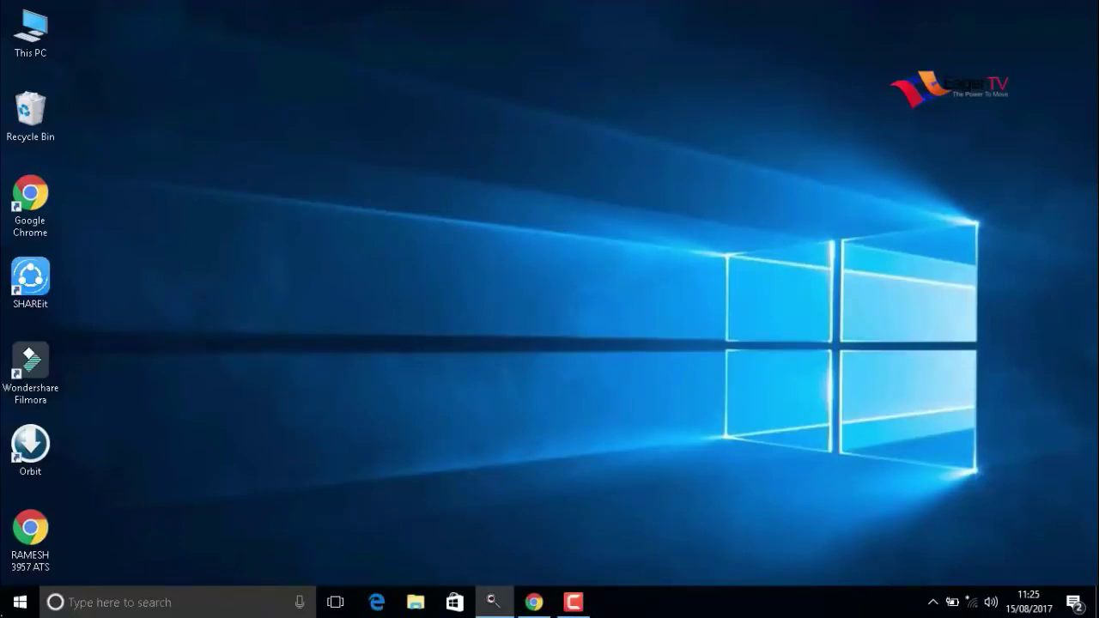
- Open the C:\Windows\Temp folder by entering temp in Run, granting access permission
{"action": "key", "text": "super"}
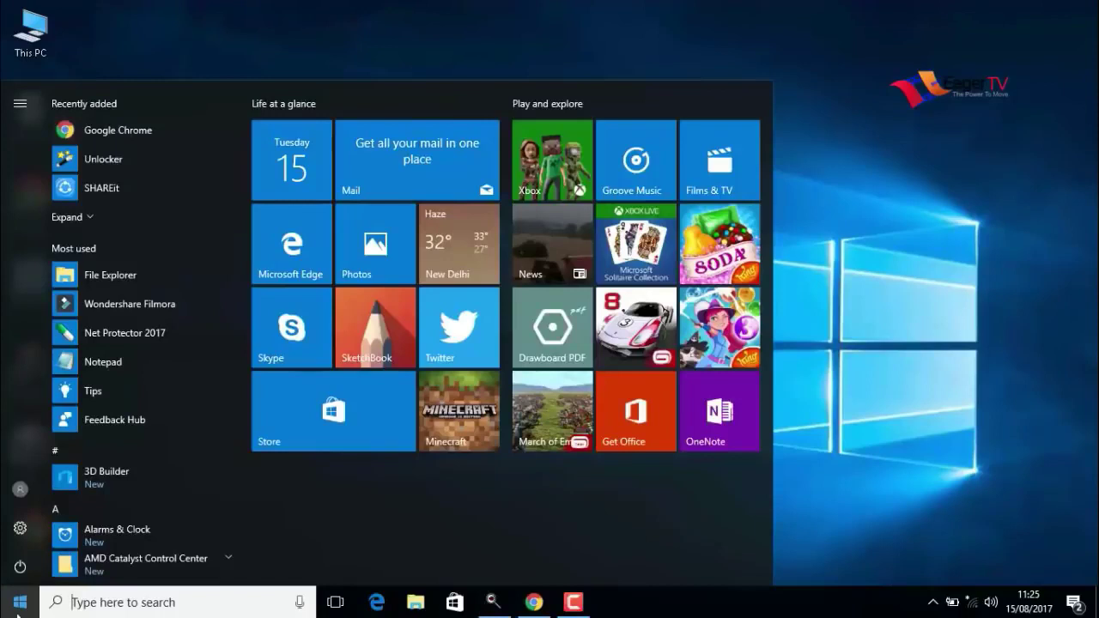
{"action": "type", "text": "run"}
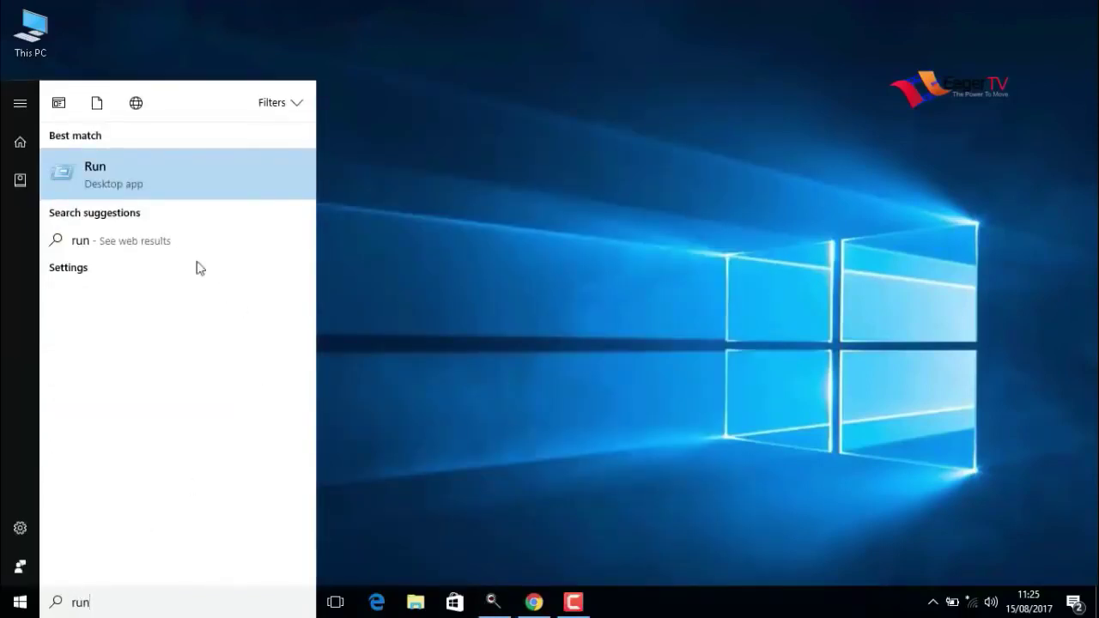
{"action": "left_click", "coordinate": [110, 179]}
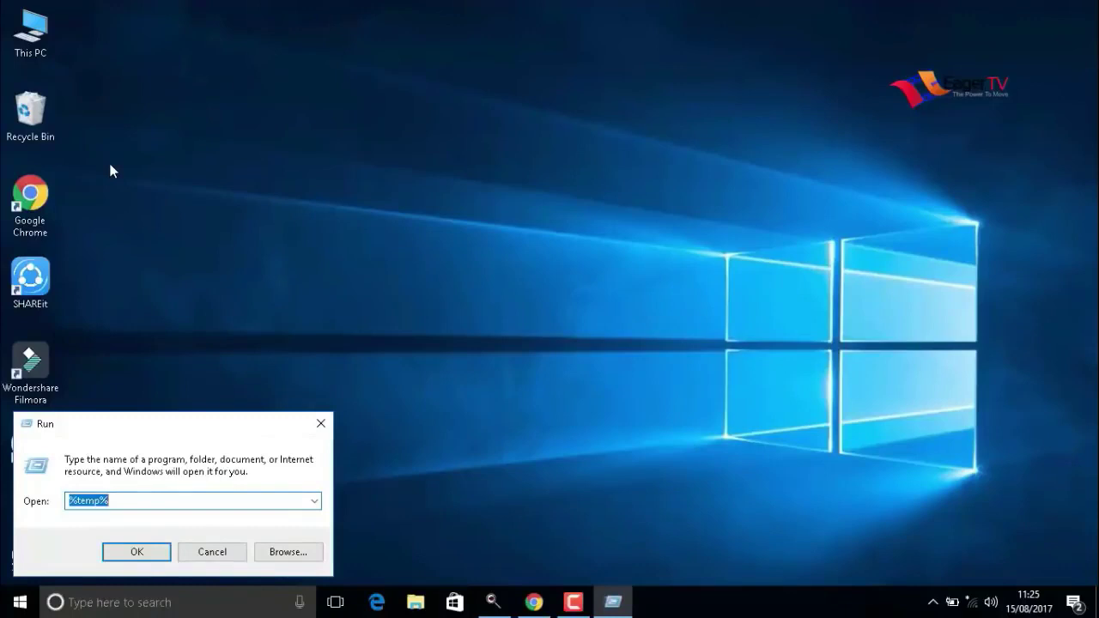
{"action": "type", "text": "t"}
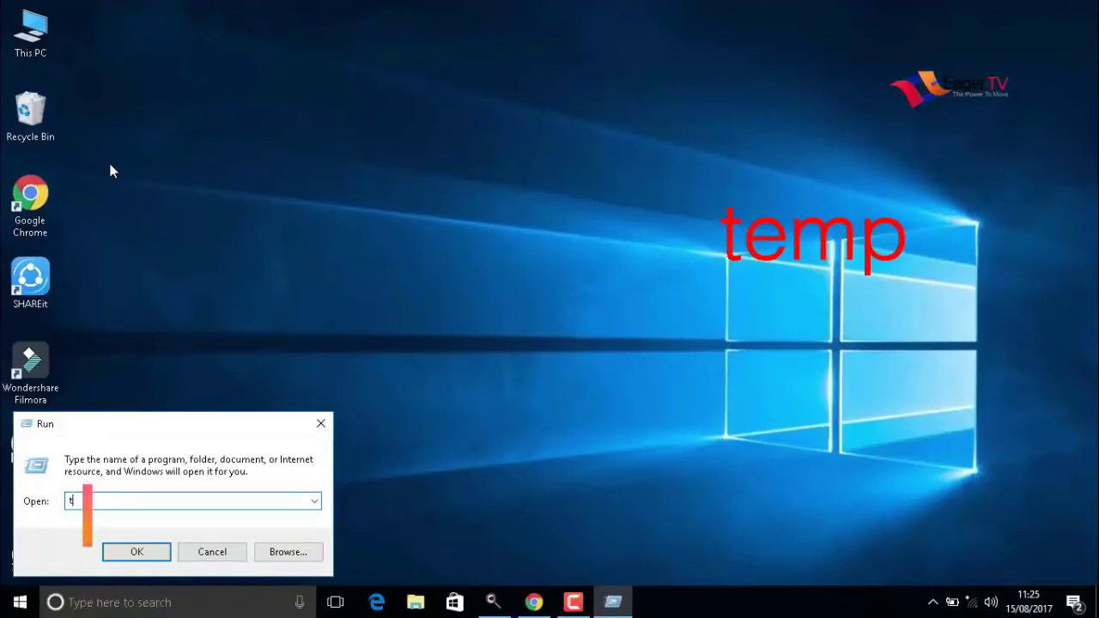
{"action": "type", "text": "emp"}
{"action": "left_click", "coordinate": [154, 548]}
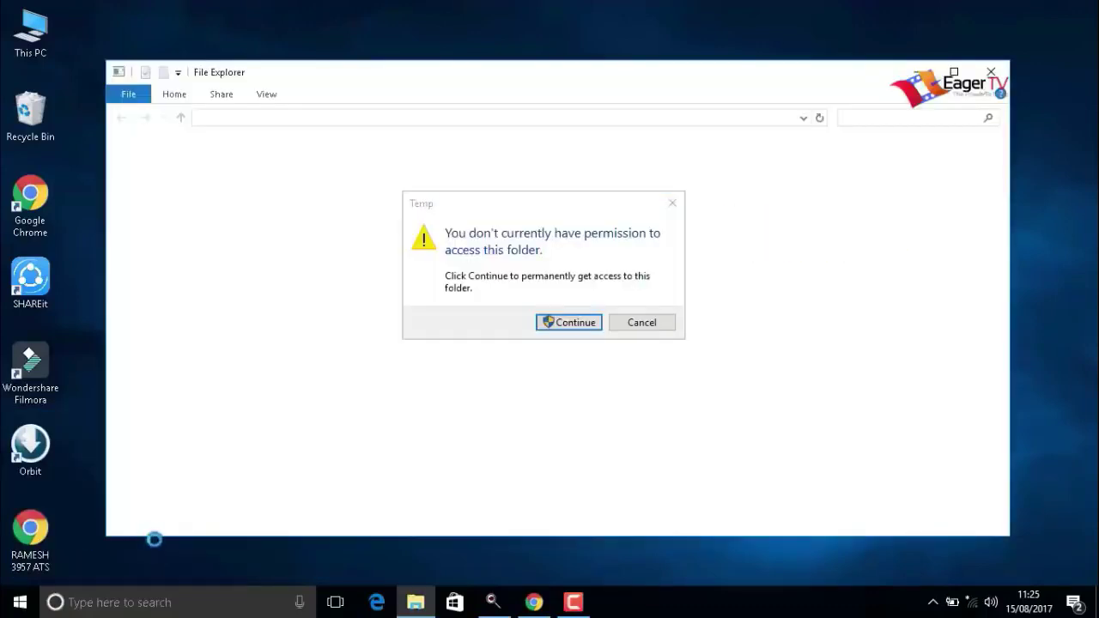
{"action": "left_click", "coordinate": [560, 325]}
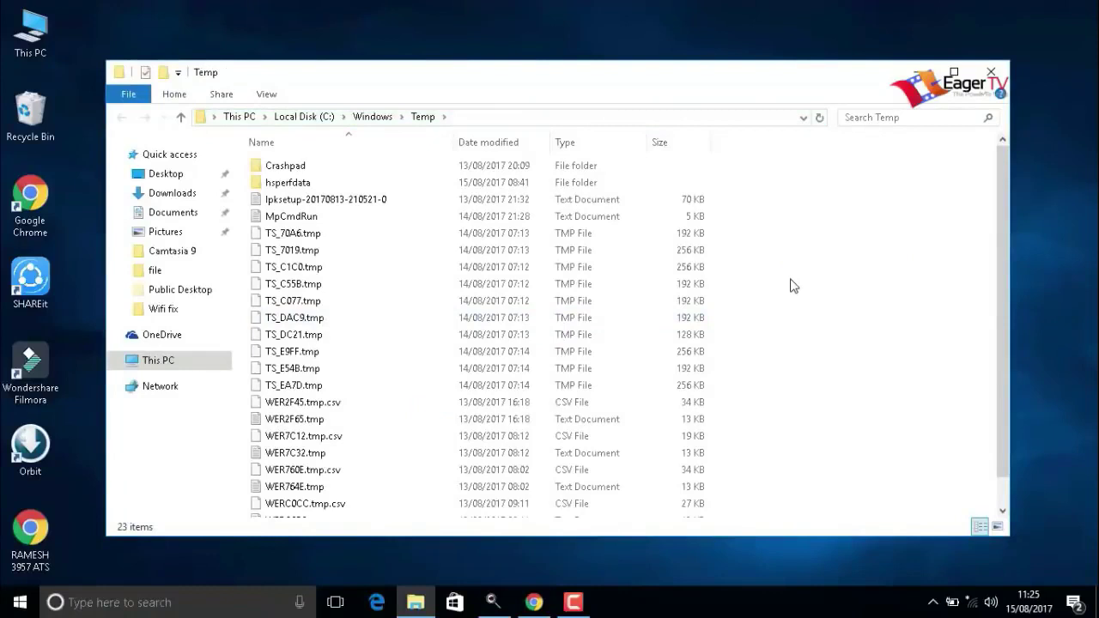
- Delete all 23 items in Windows Temp and close the emptied folder
{"action": "key", "text": "ctrl+a"}
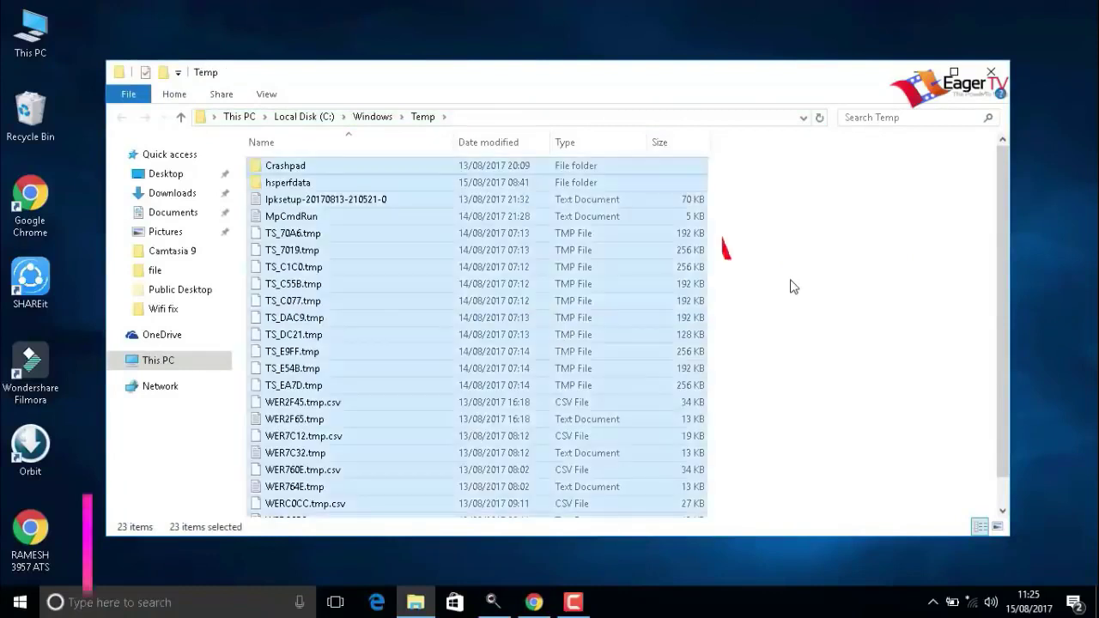
{"action": "right_click", "coordinate": [735, 296]}
{"action": "key", "text": "Escape"}
{"action": "right_click", "coordinate": [634, 256]}
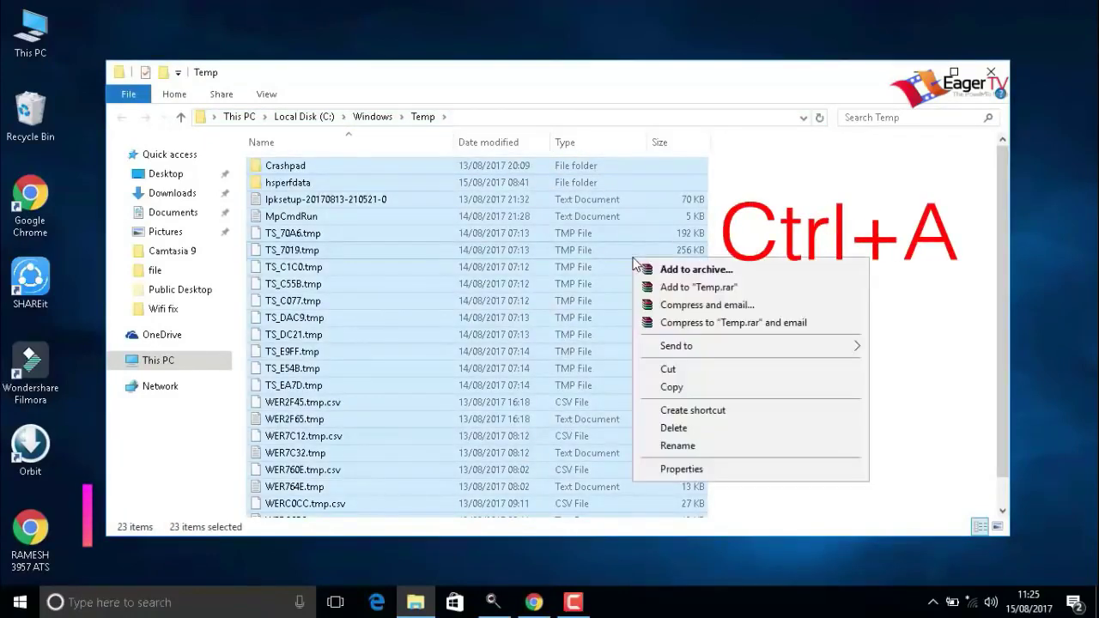
{"action": "left_click", "coordinate": [721, 429]}
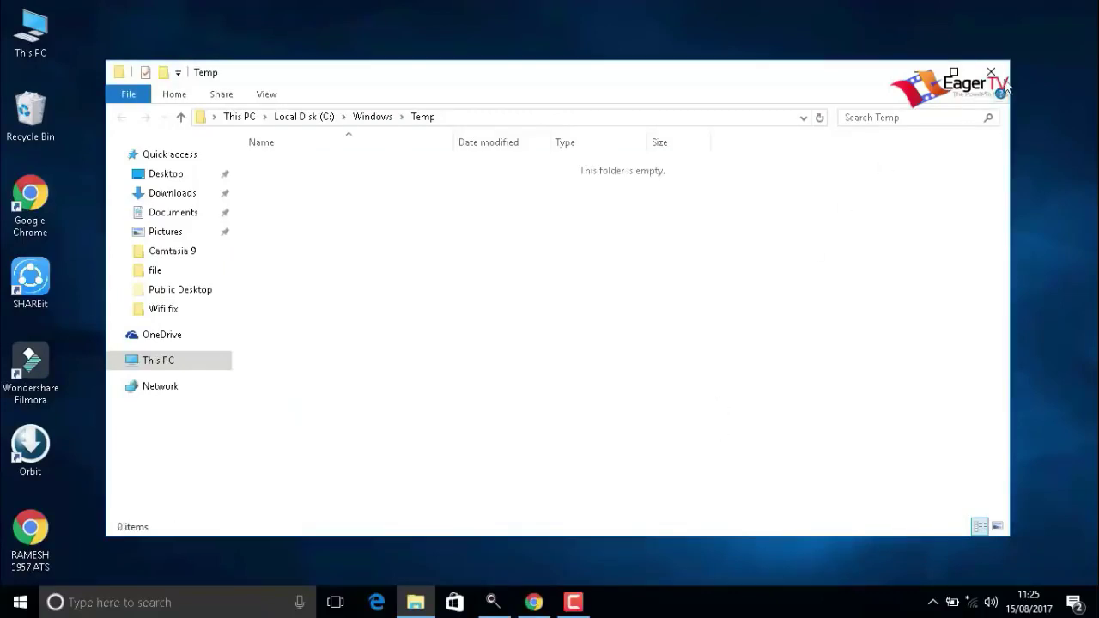
{"action": "left_click", "coordinate": [1000, 78]}
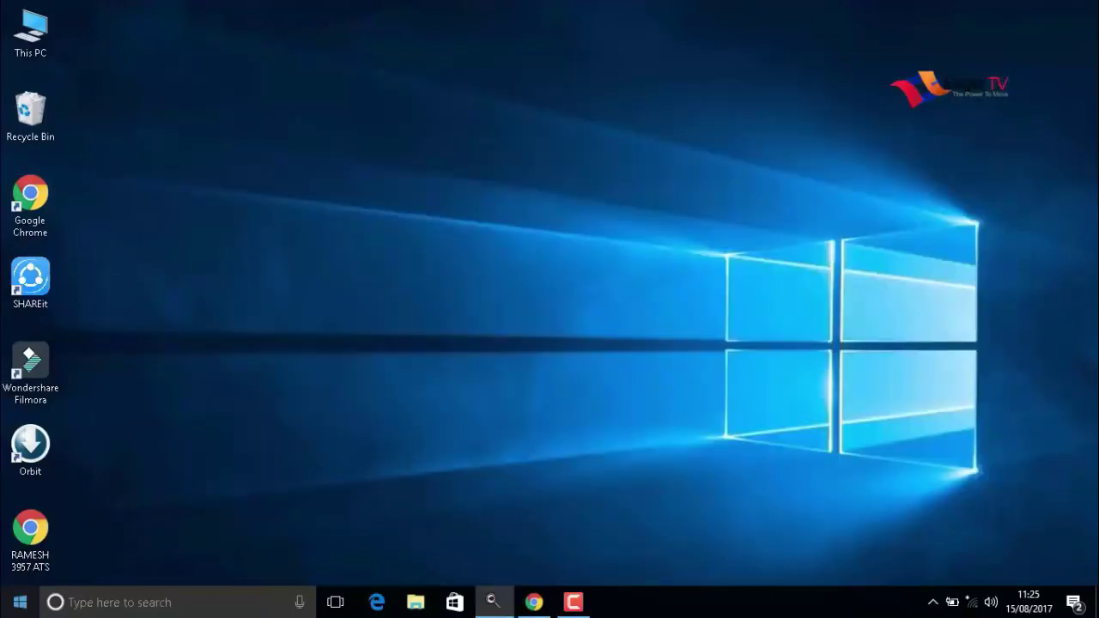
- Open the C:\Windows\Prefetch folder by entering prefetch in the Run box
{"action": "left_click", "coordinate": [20, 602]}
{"action": "type", "text": "run"}
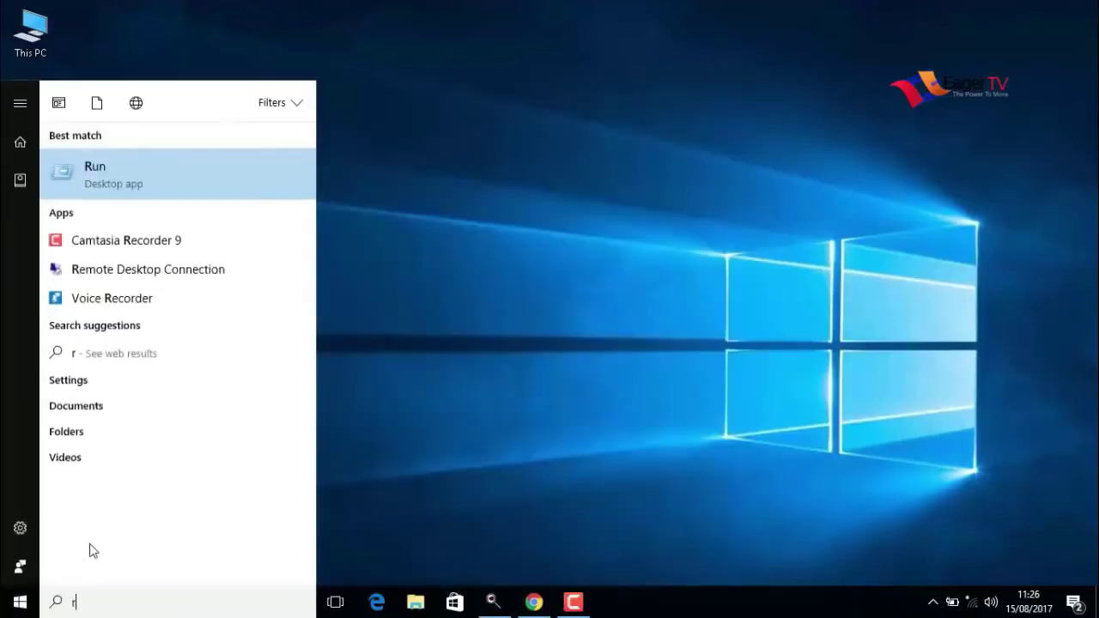
{"action": "left_click", "coordinate": [99, 174]}
{"action": "type", "text": "p"}
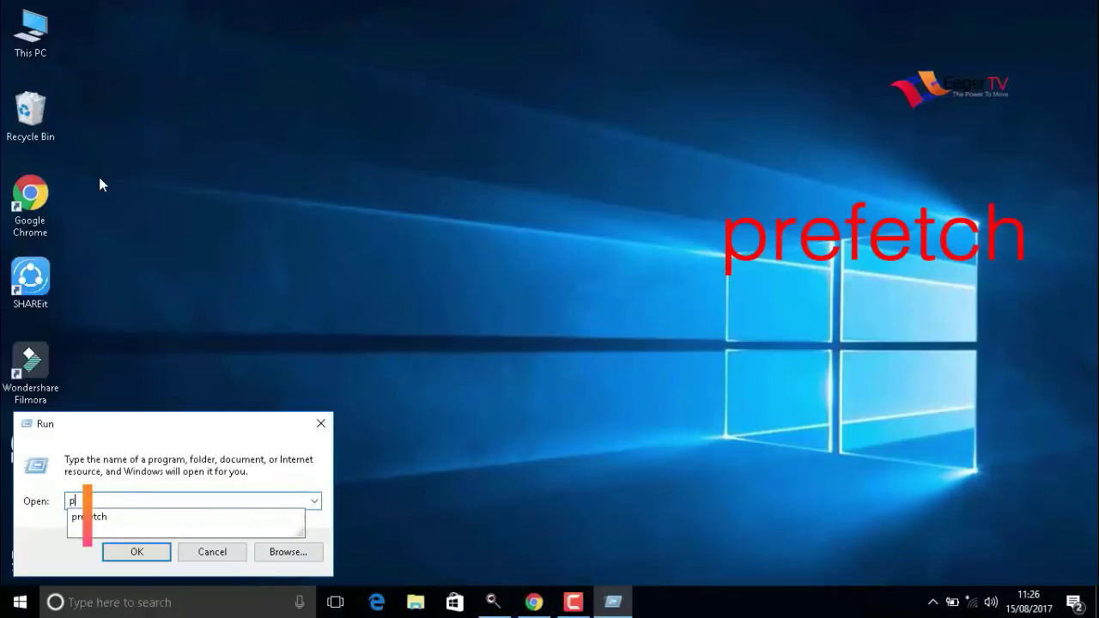
{"action": "type", "text": "refe"}
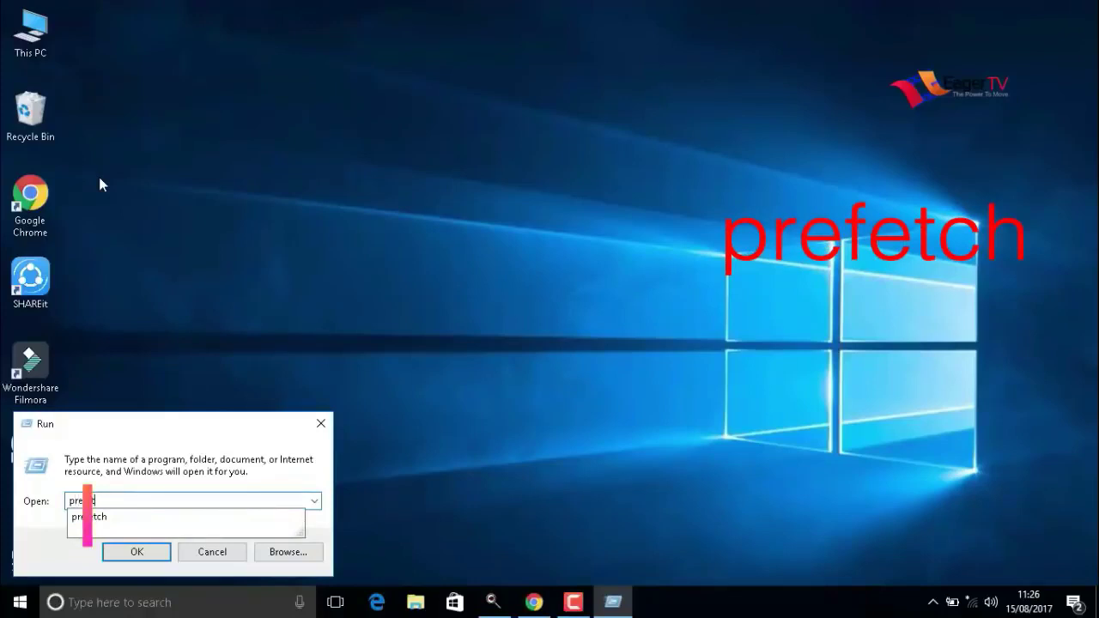
{"action": "type", "text": "tch"}
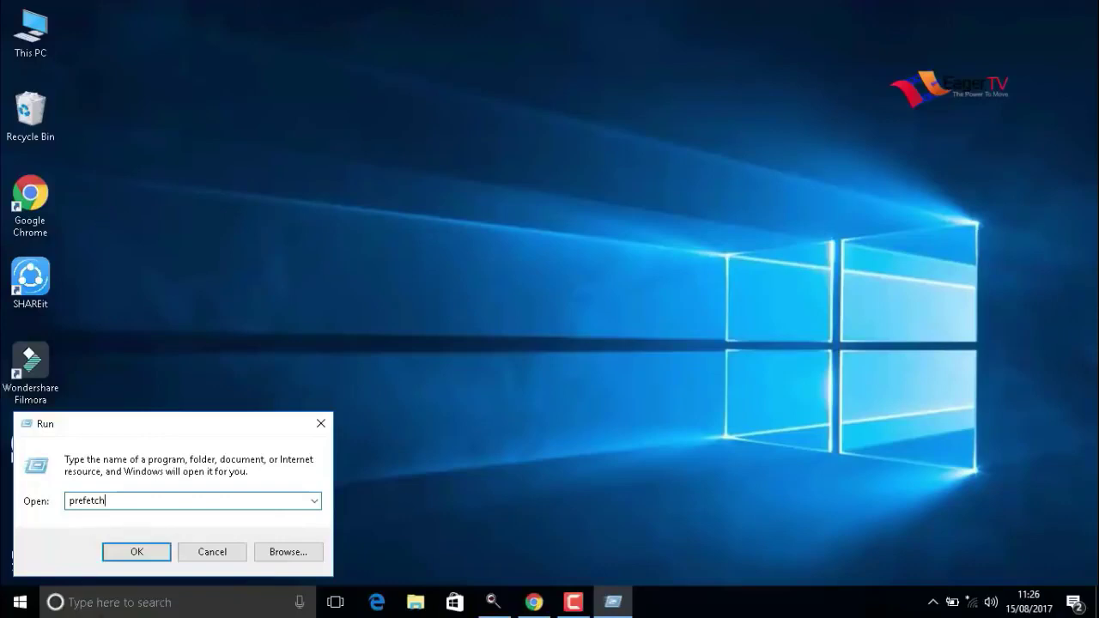
{"action": "left_click", "coordinate": [140, 557]}
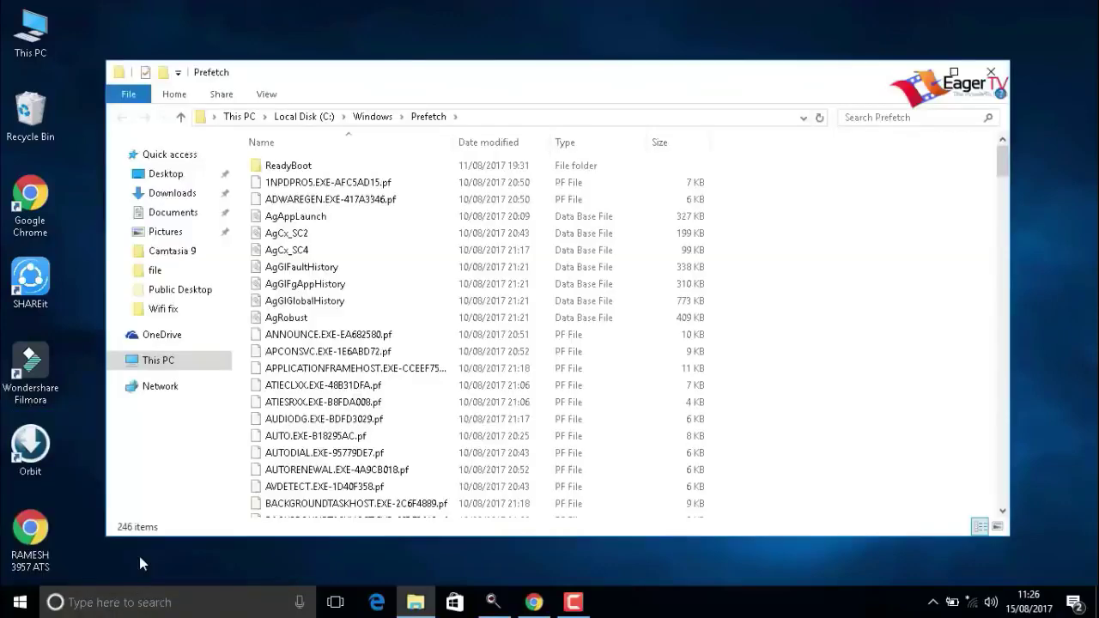
- Delete all 246 Prefetch files and close the emptied folder
{"action": "key", "text": "ctrl+a"}
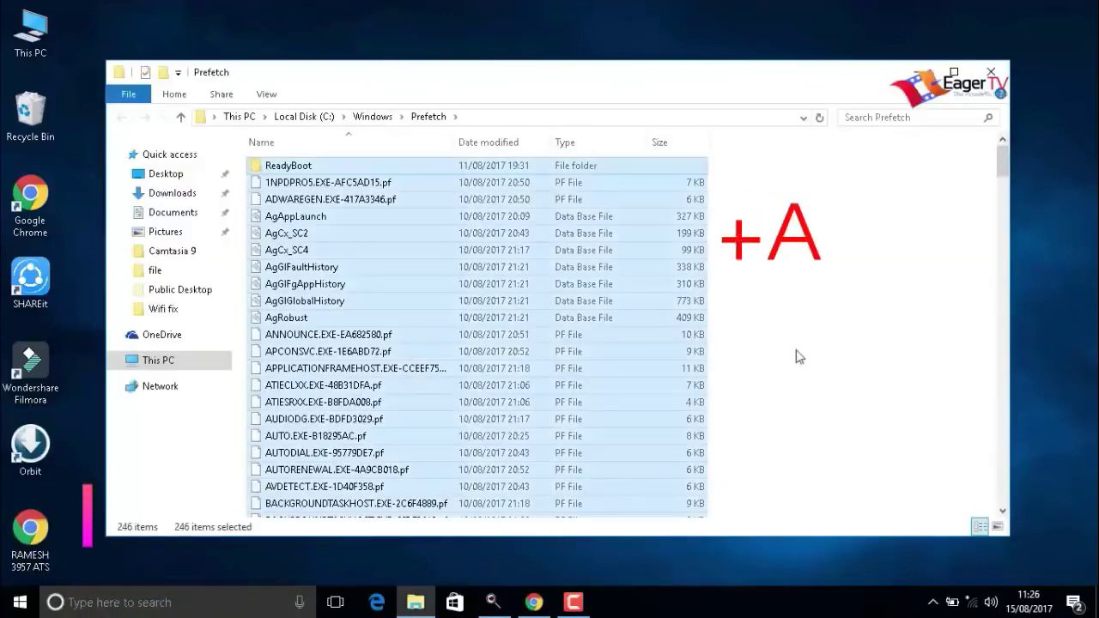
{"action": "right_click", "coordinate": [657, 339]}
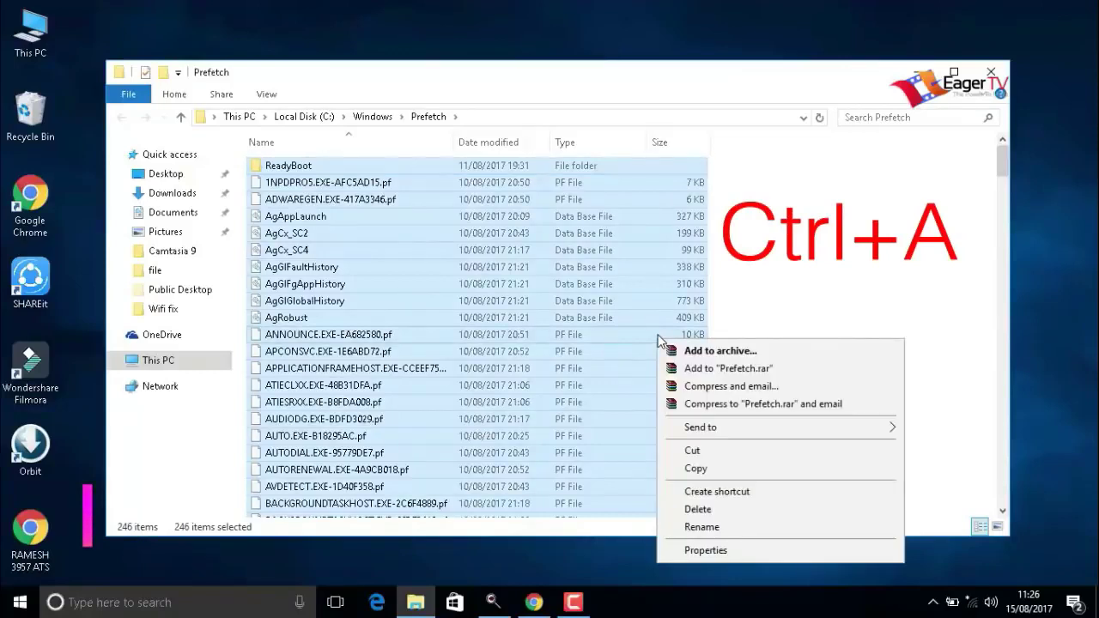
{"action": "left_click", "coordinate": [692, 510]}
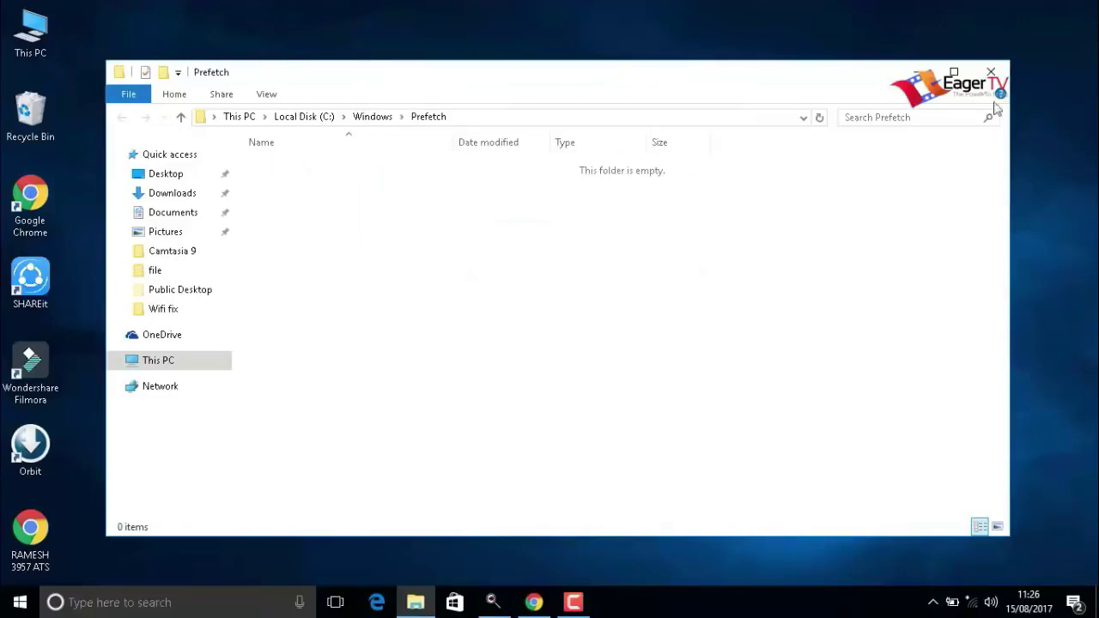
{"action": "left_click", "coordinate": [991, 72]}
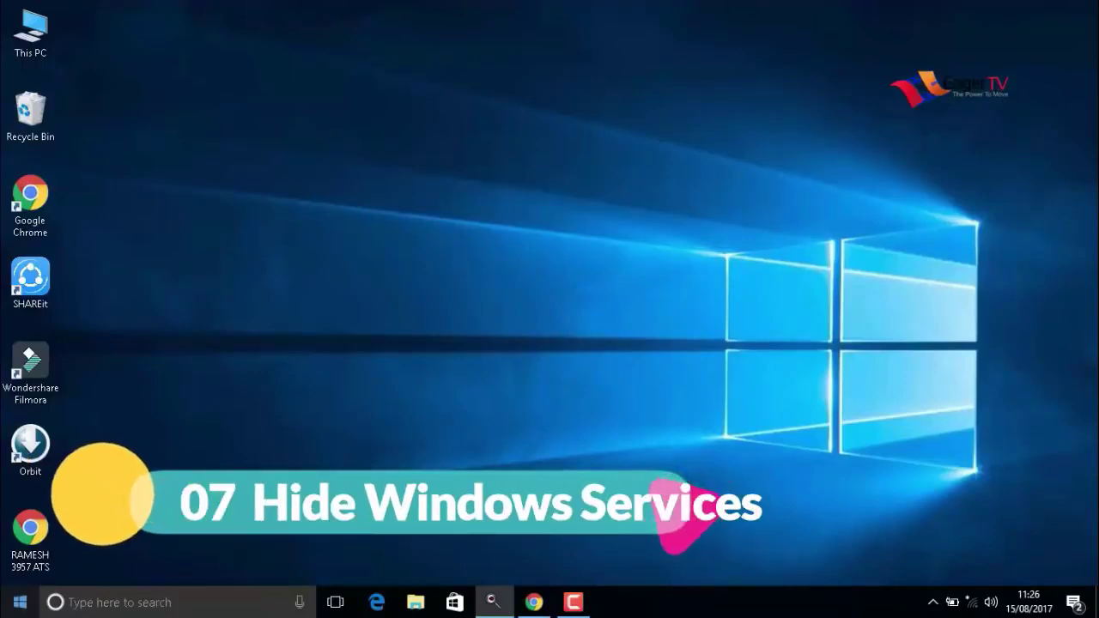
- Open Run from a Start search for 'run' and type msconfig in the Open box
{"action": "left_click", "coordinate": [20, 602]}
{"action": "type", "text": "run"}
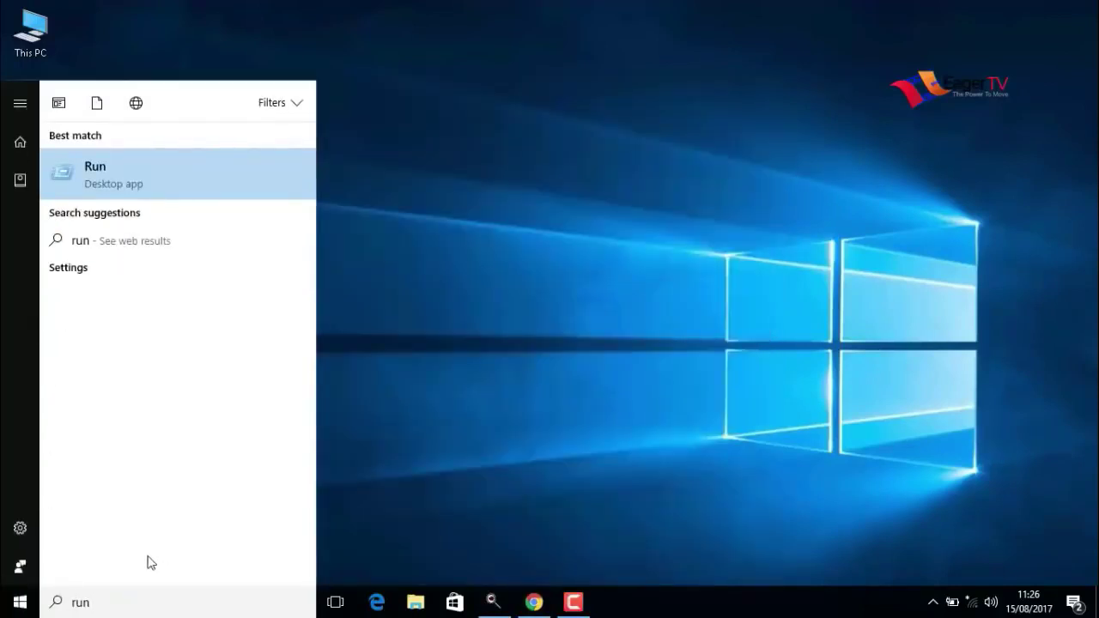
{"action": "left_click", "coordinate": [100, 172]}
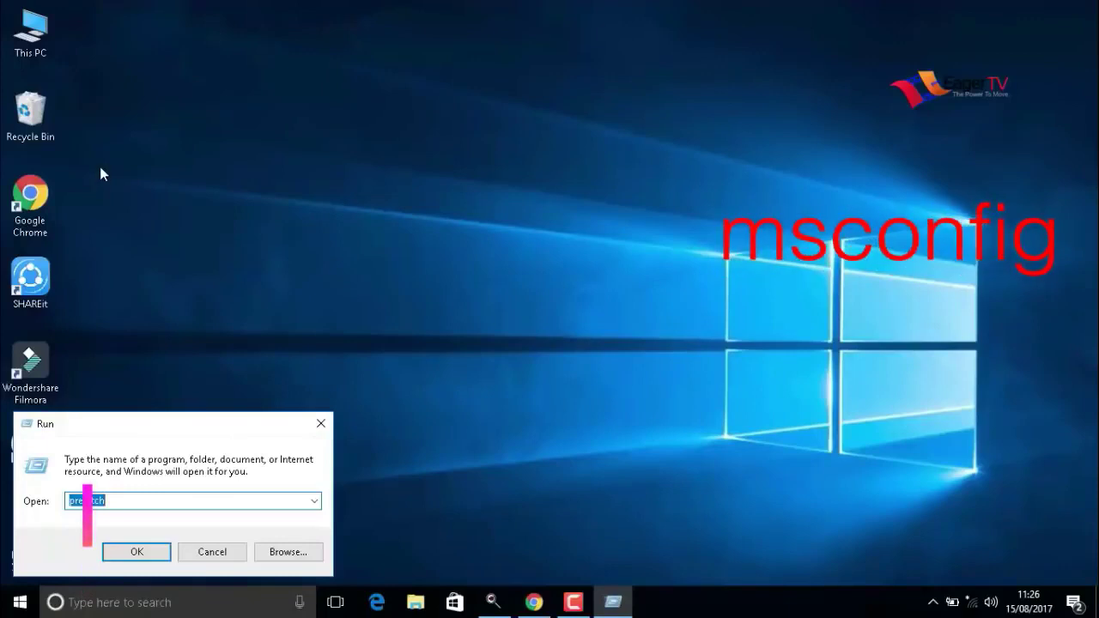
{"action": "type", "text": "msconfi"}
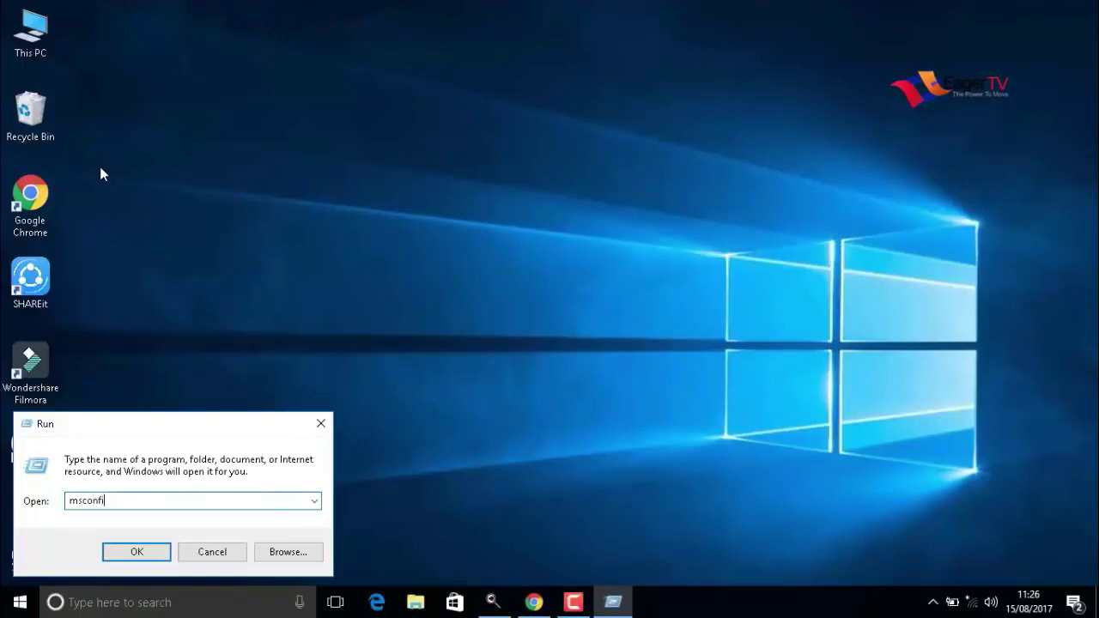
{"action": "type", "text": "g"}
- Launch msconfig, check 'Hide all Microsoft services' on the Services tab, and confirm with OK
{"action": "left_click", "coordinate": [129, 554]}
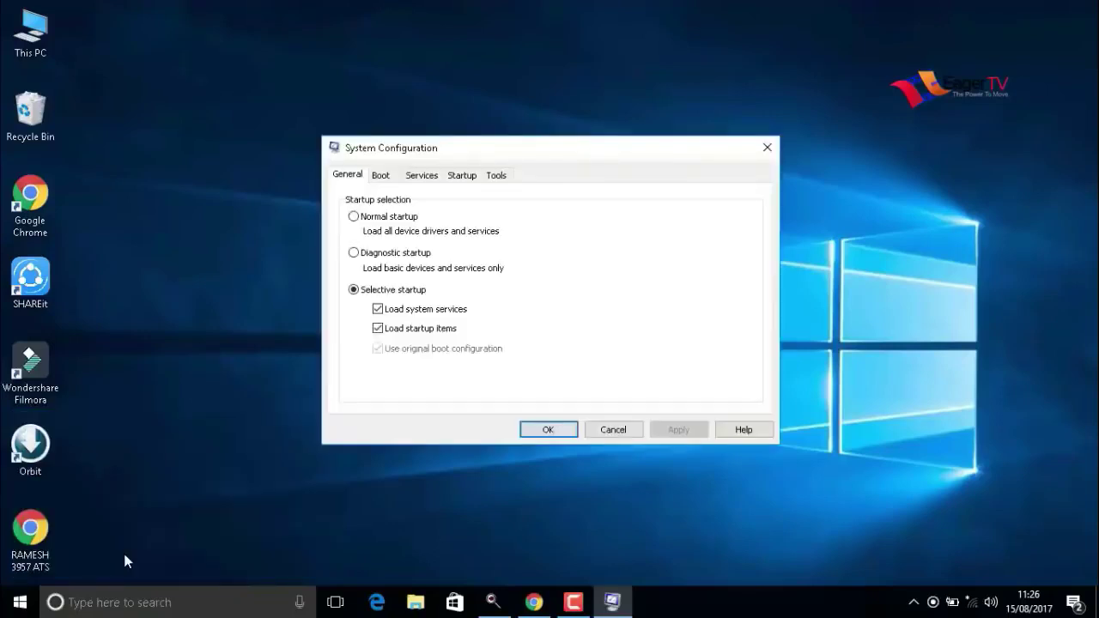
{"action": "left_click", "coordinate": [434, 177]}
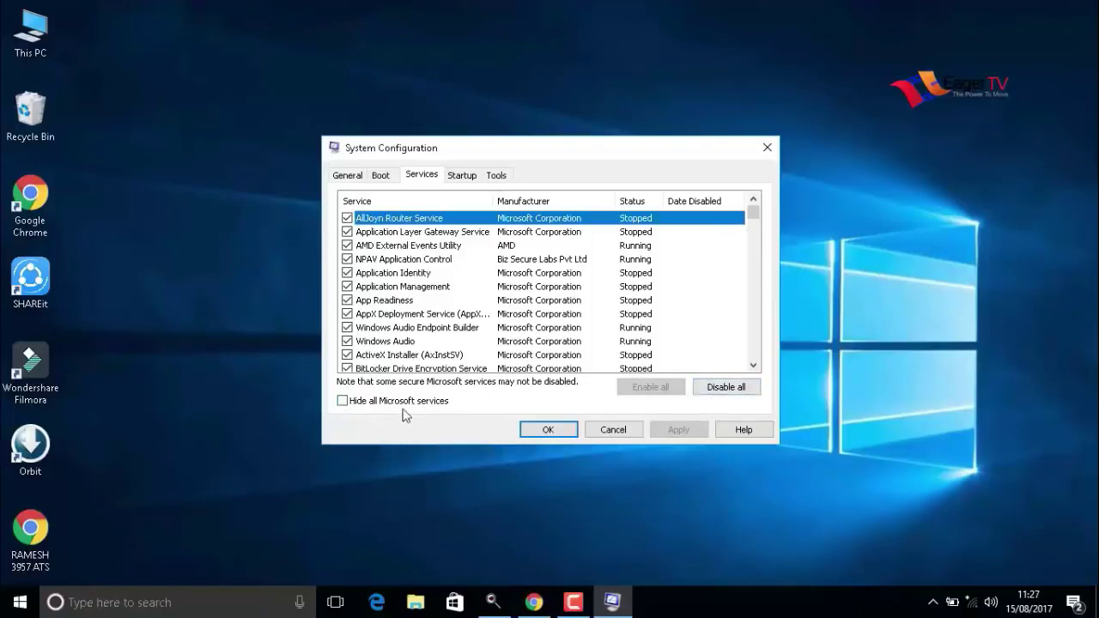
{"action": "left_click", "coordinate": [342, 401]}
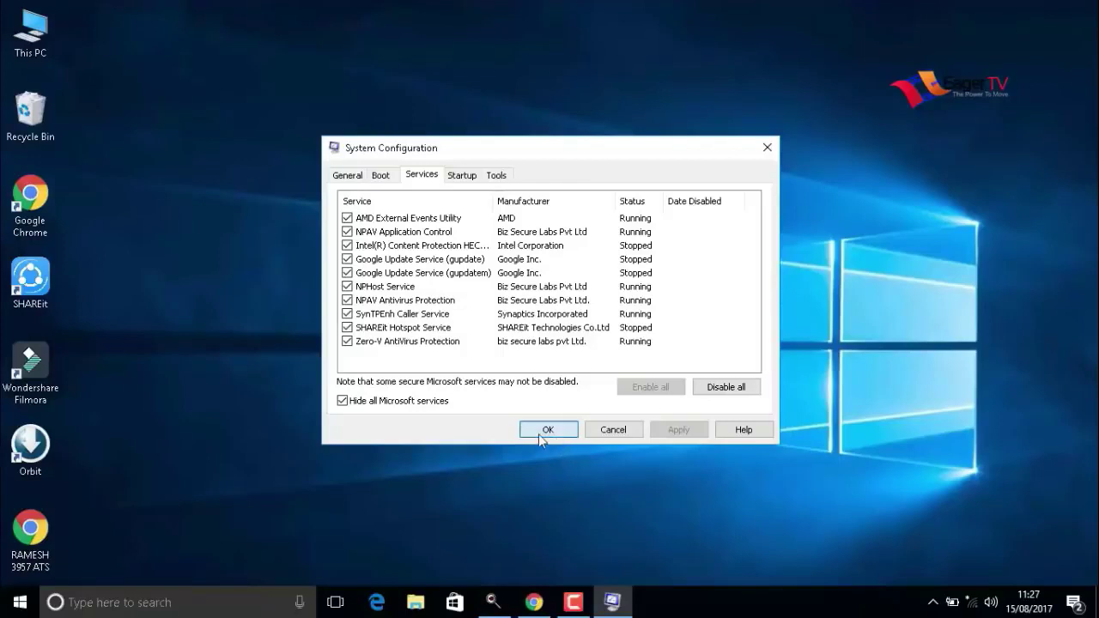
{"action": "left_click", "coordinate": [543, 436]}
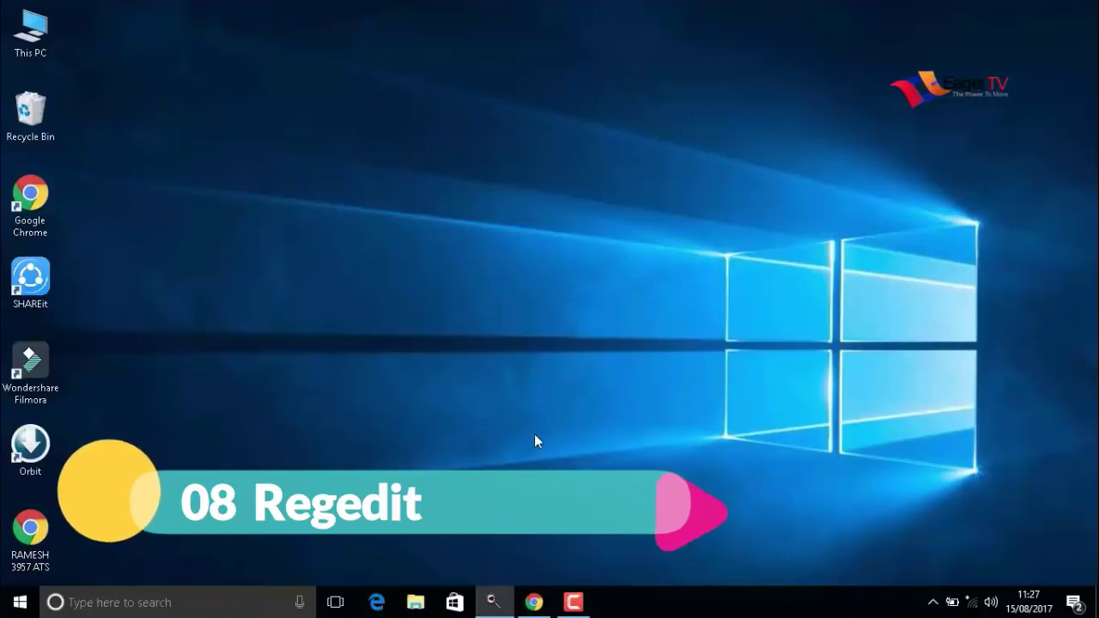
- Open Run from a Start search for 'run' and enter regedit in the Open box
{"action": "left_click", "coordinate": [17, 608]}
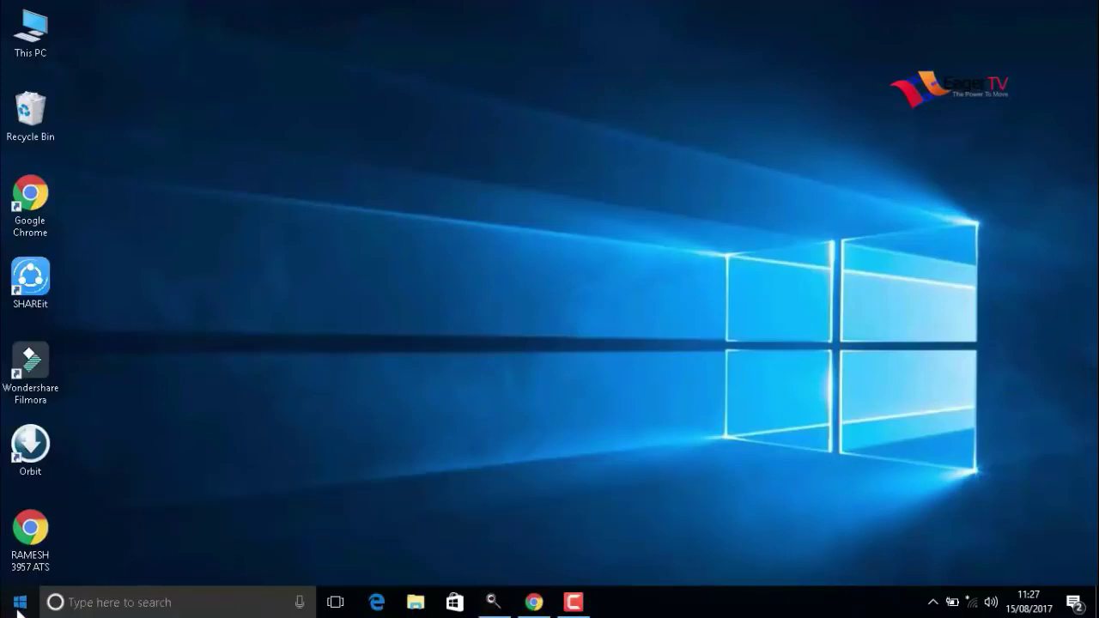
{"action": "left_click", "coordinate": [150, 597]}
{"action": "type", "text": "r"}
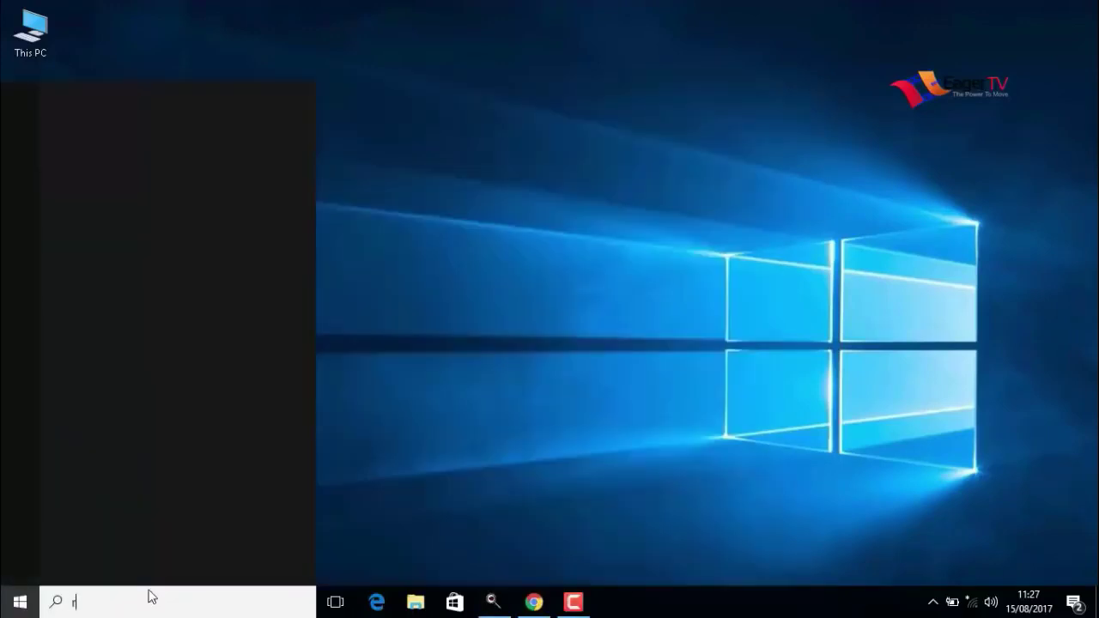
{"action": "type", "text": "un"}
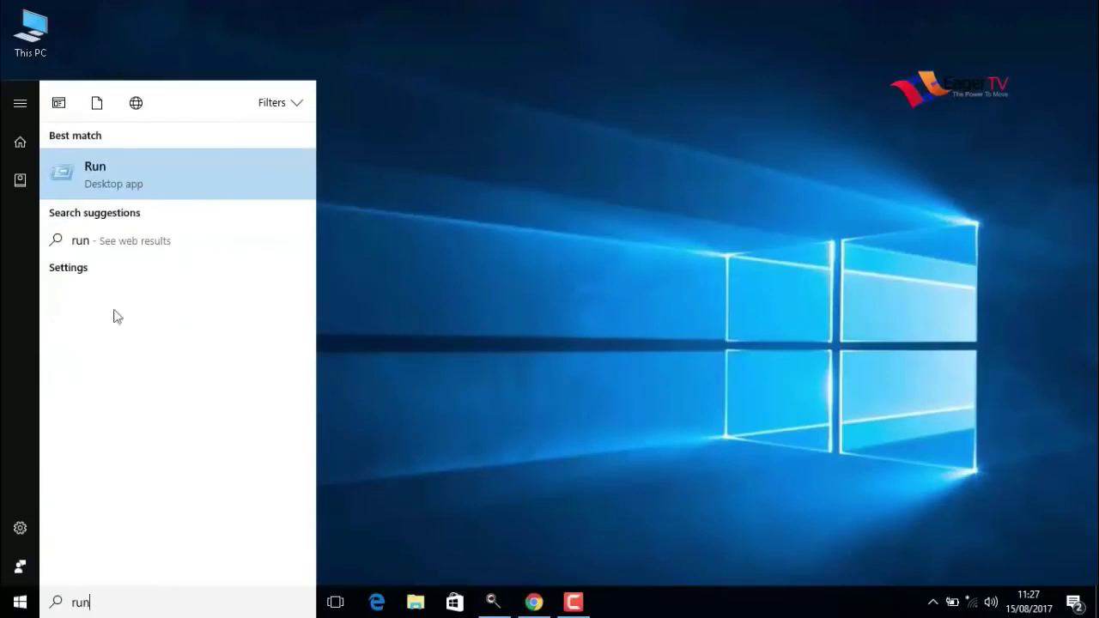
{"action": "left_click", "coordinate": [101, 176]}
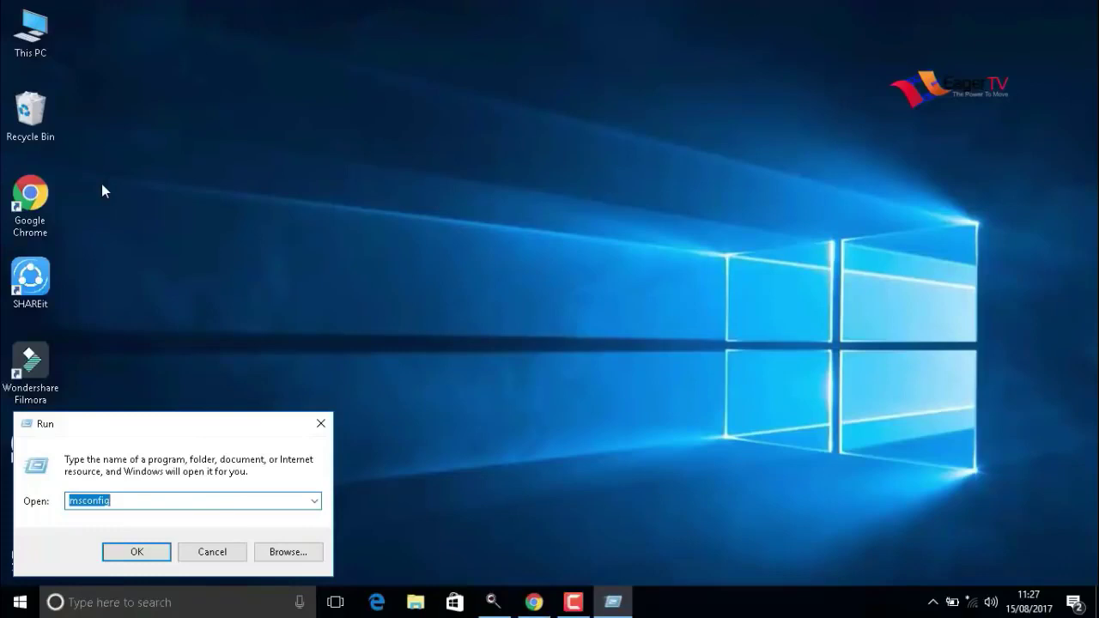
{"action": "type", "text": "regedit"}
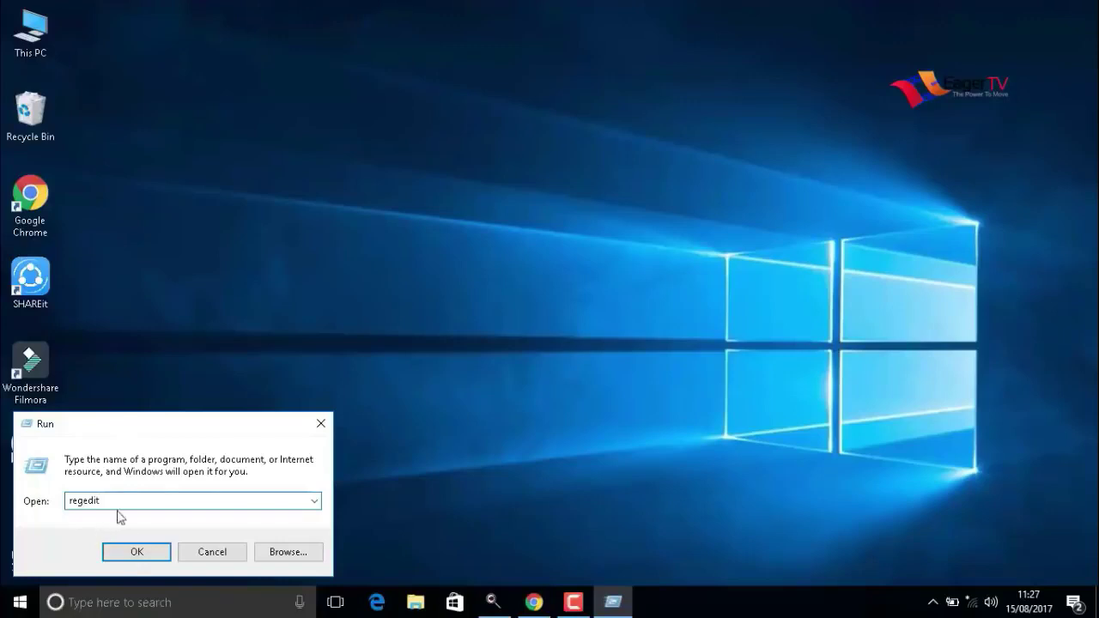
- Launch Registry Editor, browse to HKEY_CURRENT_USER\Control Panel\Mouse, and set MouseHoverTime to 10
{"action": "left_click", "coordinate": [120, 552]}
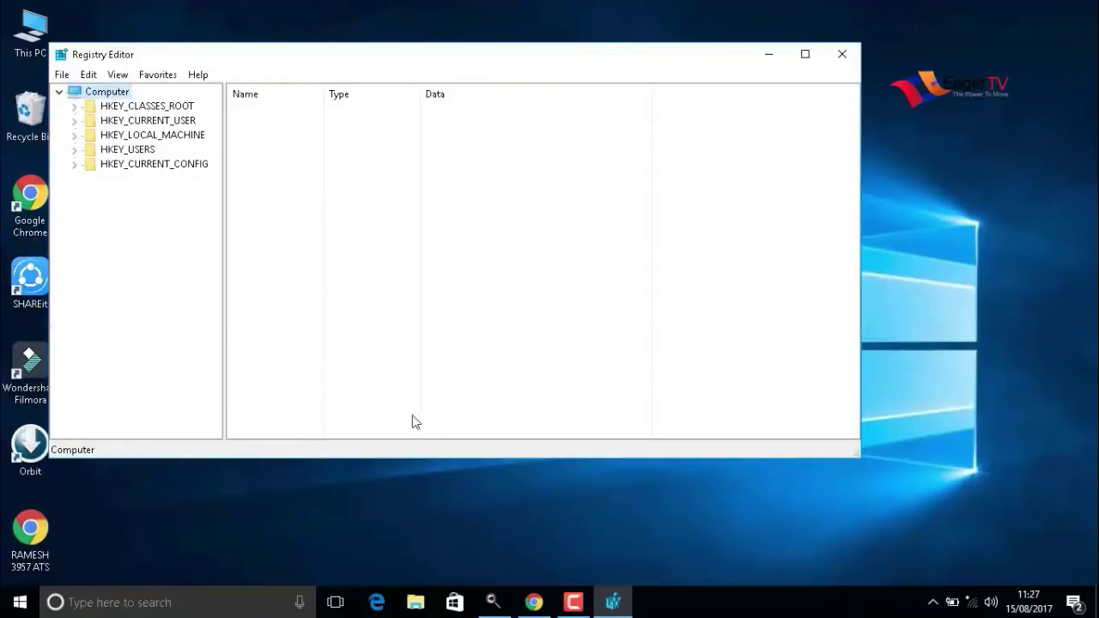
{"action": "double_click", "coordinate": [129, 124]}
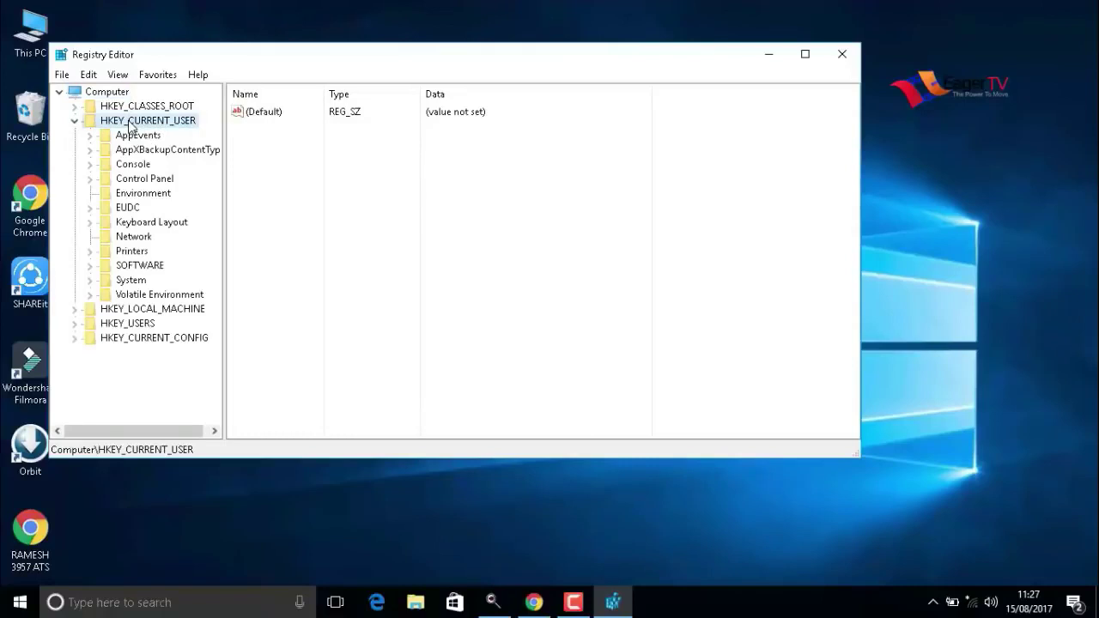
{"action": "left_click", "coordinate": [138, 182]}
{"action": "double_click", "coordinate": [138, 182]}
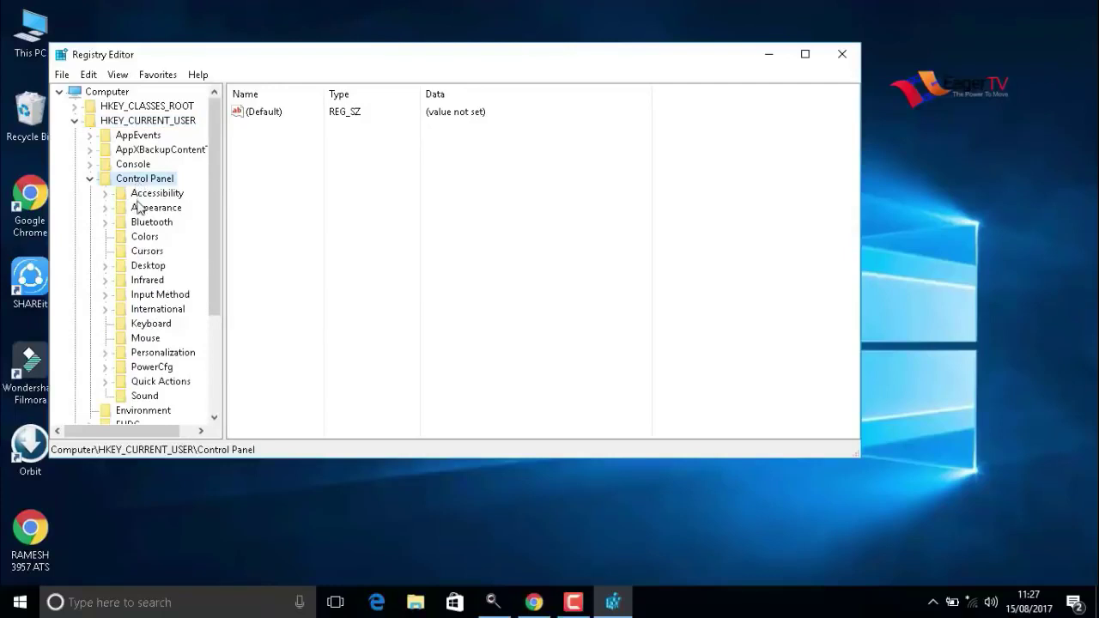
{"action": "left_click", "coordinate": [147, 342]}
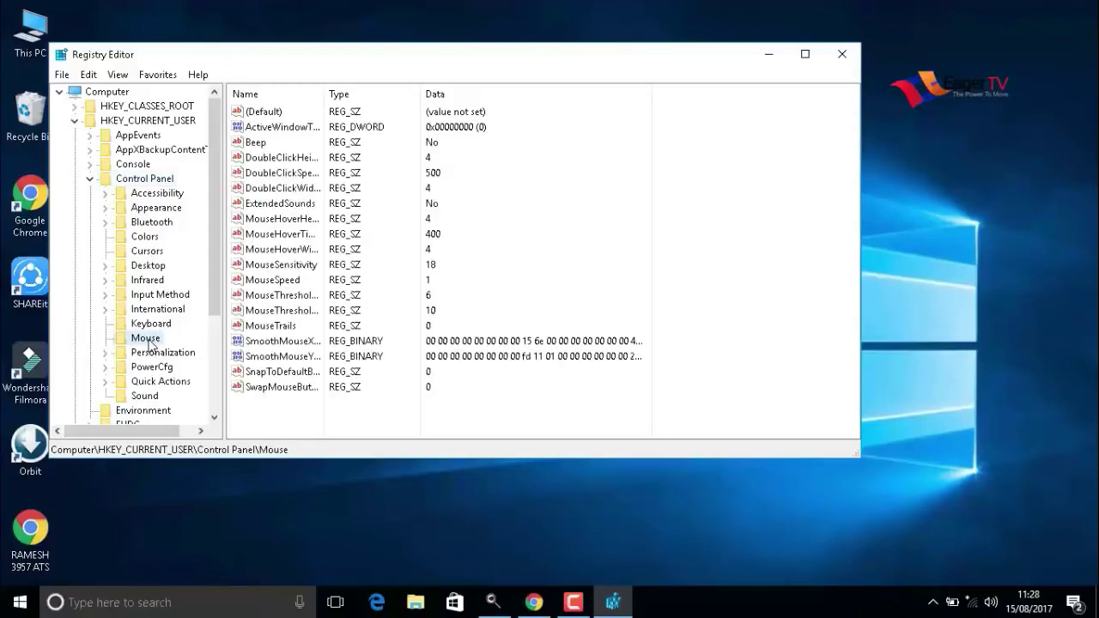
{"action": "left_click", "coordinate": [303, 243]}
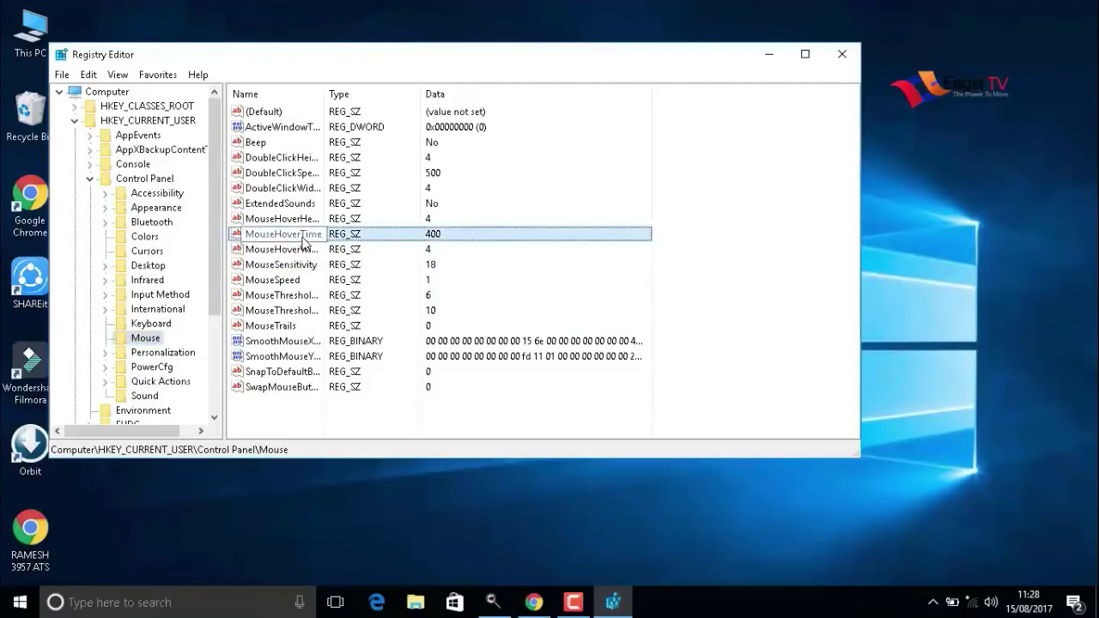
{"action": "double_click", "coordinate": [298, 242]}
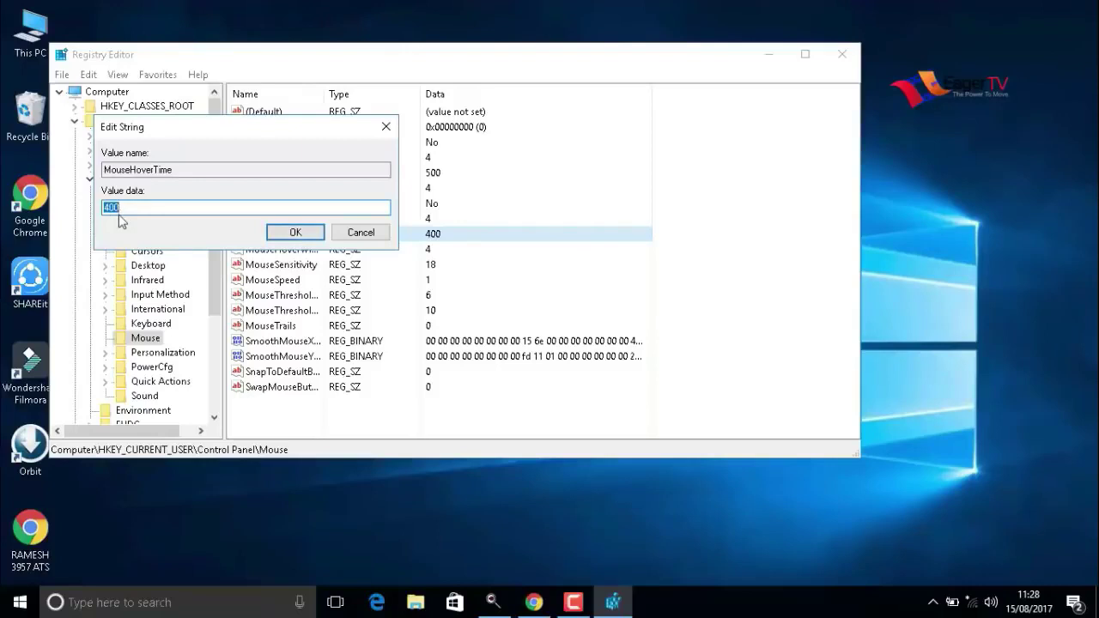
{"action": "type", "text": "10"}
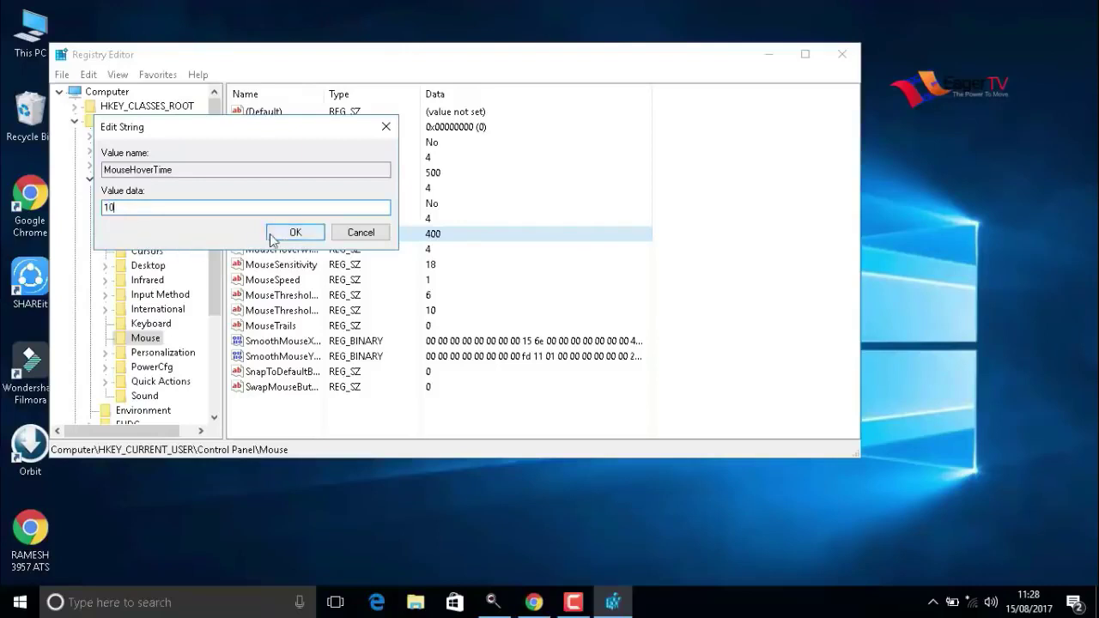
{"action": "left_click", "coordinate": [288, 237]}
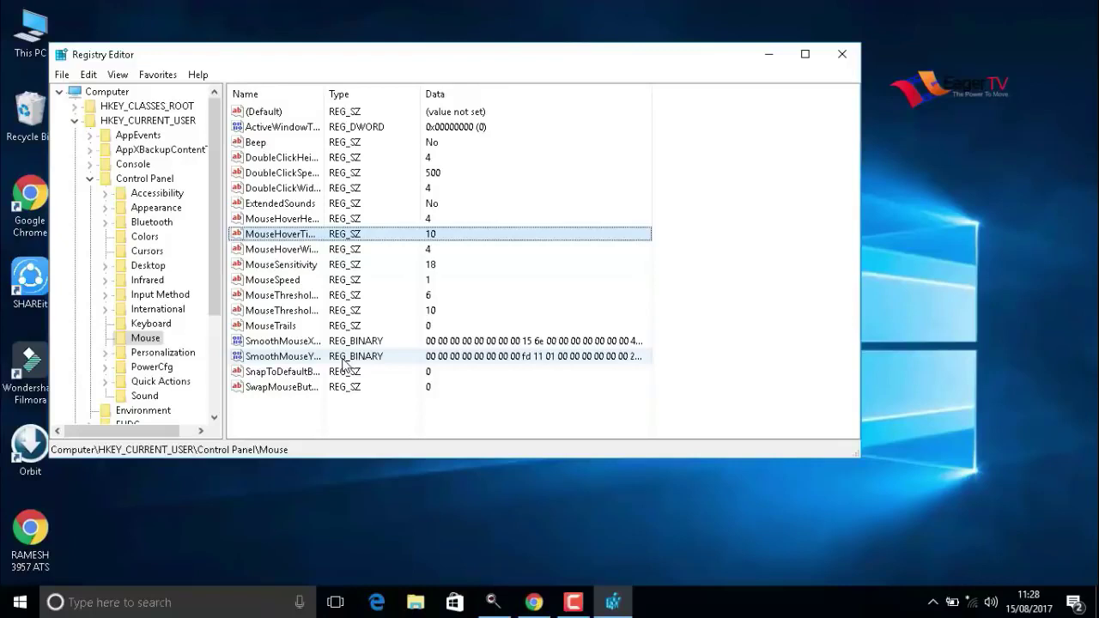
- Open the Control Panel\Desktop key and change MenuShowDelay from 400 to 10
{"action": "left_click_drag", "start_coordinate": [217, 309], "coordinate": [232, 387]}
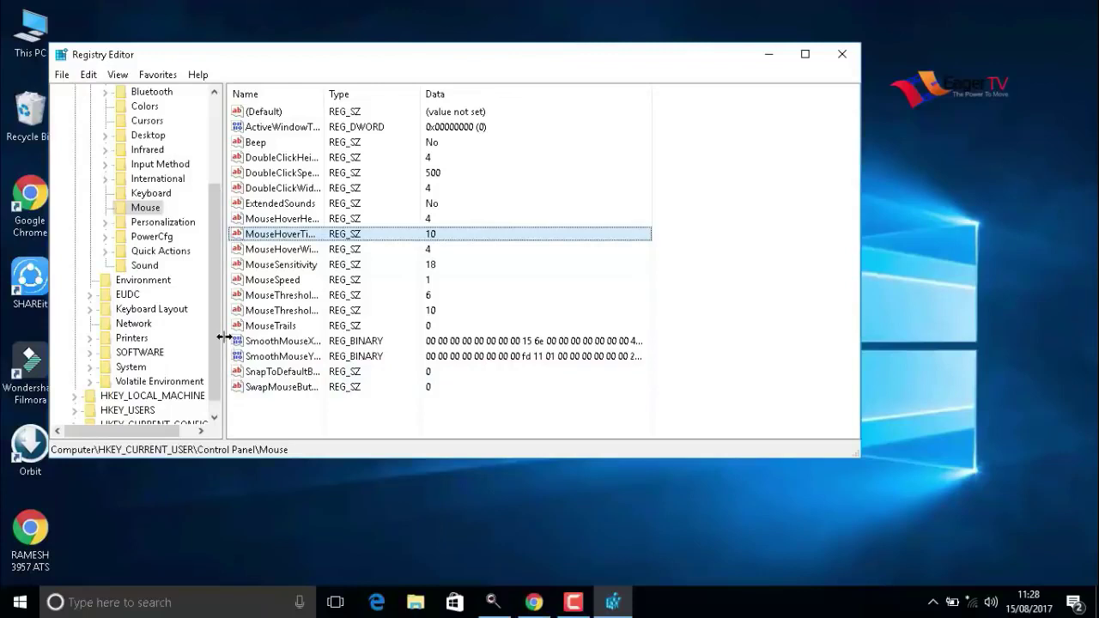
{"action": "double_click", "coordinate": [144, 140]}
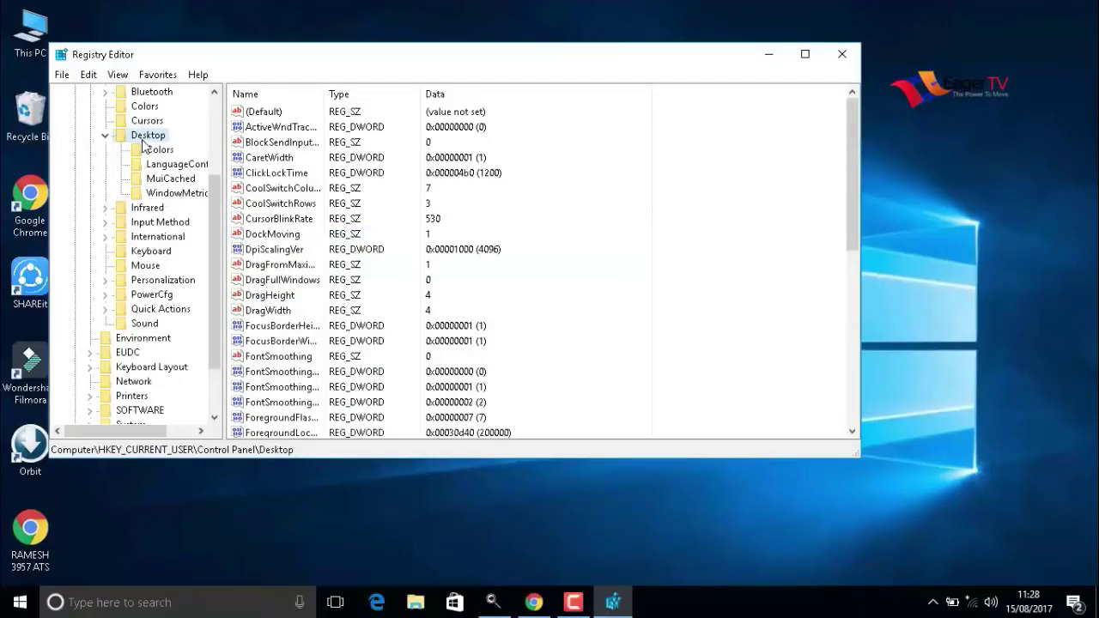
{"action": "scroll", "coordinate": [611, 275], "scroll_direction": "down", "scroll_amount": 6}
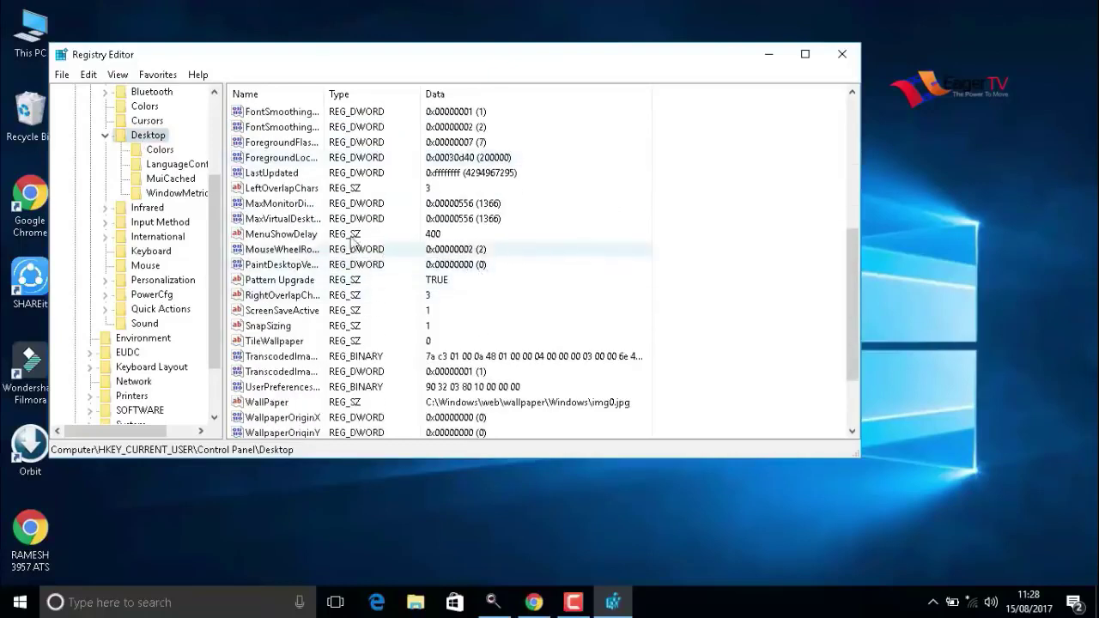
{"action": "double_click", "coordinate": [286, 241]}
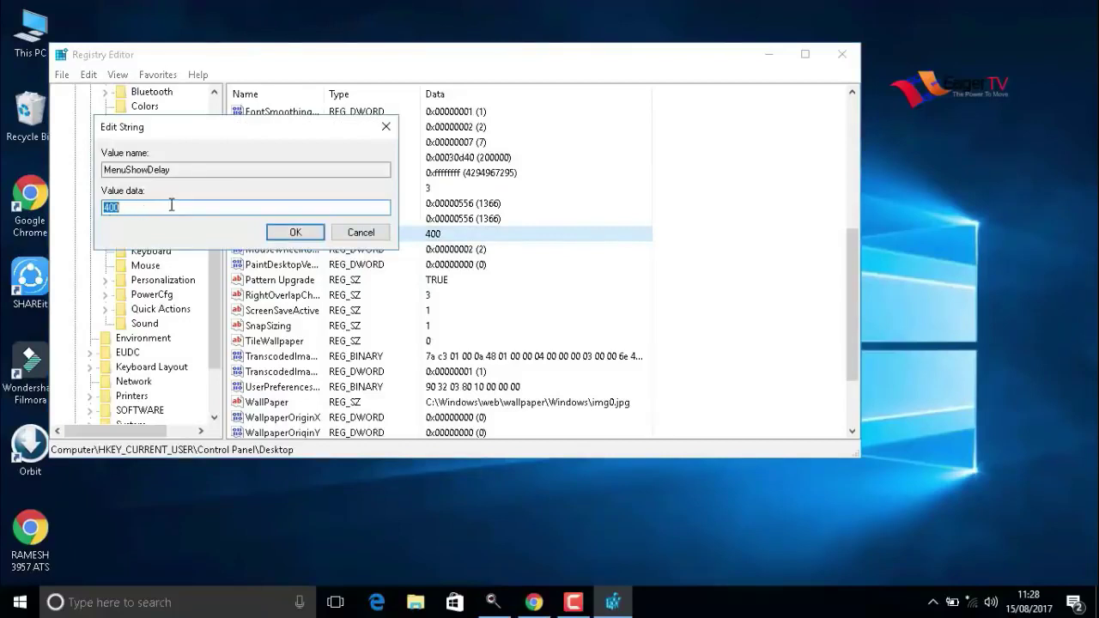
{"action": "type", "text": "10"}
{"action": "left_click", "coordinate": [290, 237]}
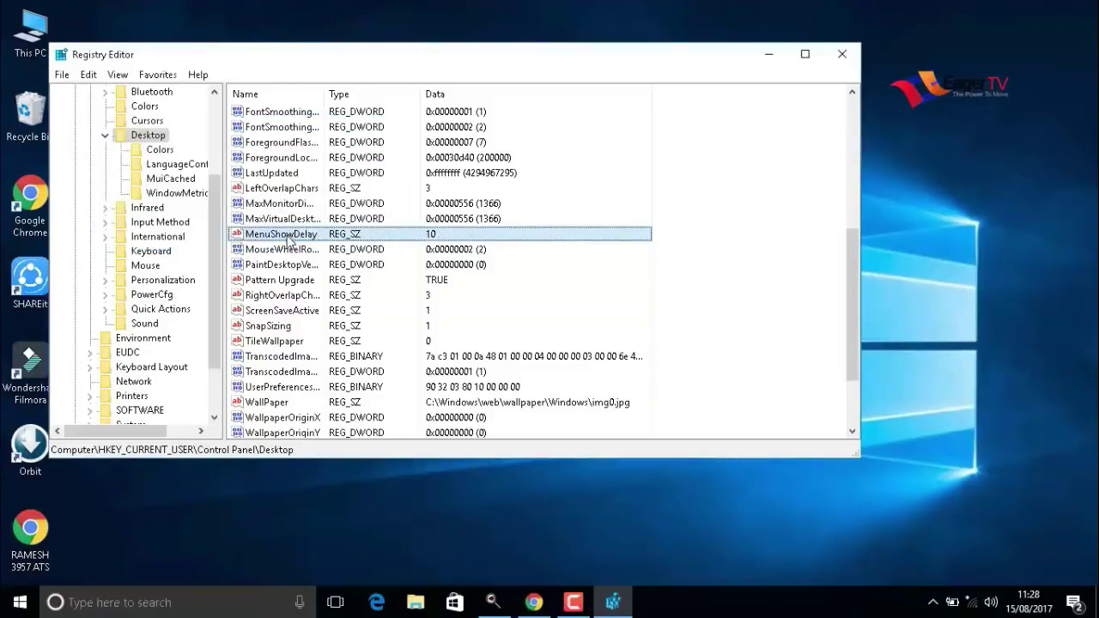
- Close Registry Editor with Alt+F4 and refresh the desktop twice
{"action": "key", "text": "alt+F4"}
{"action": "right_click", "coordinate": [265, 162]}
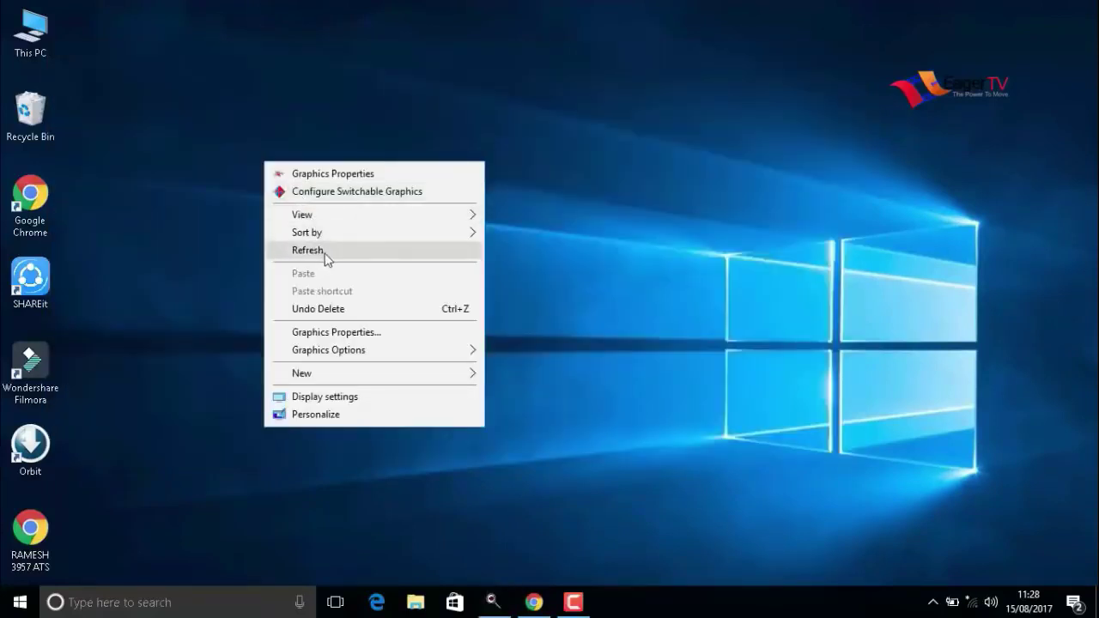
{"action": "left_click", "coordinate": [326, 256]}
{"action": "right_click", "coordinate": [318, 231]}
{"action": "left_click", "coordinate": [371, 313]}
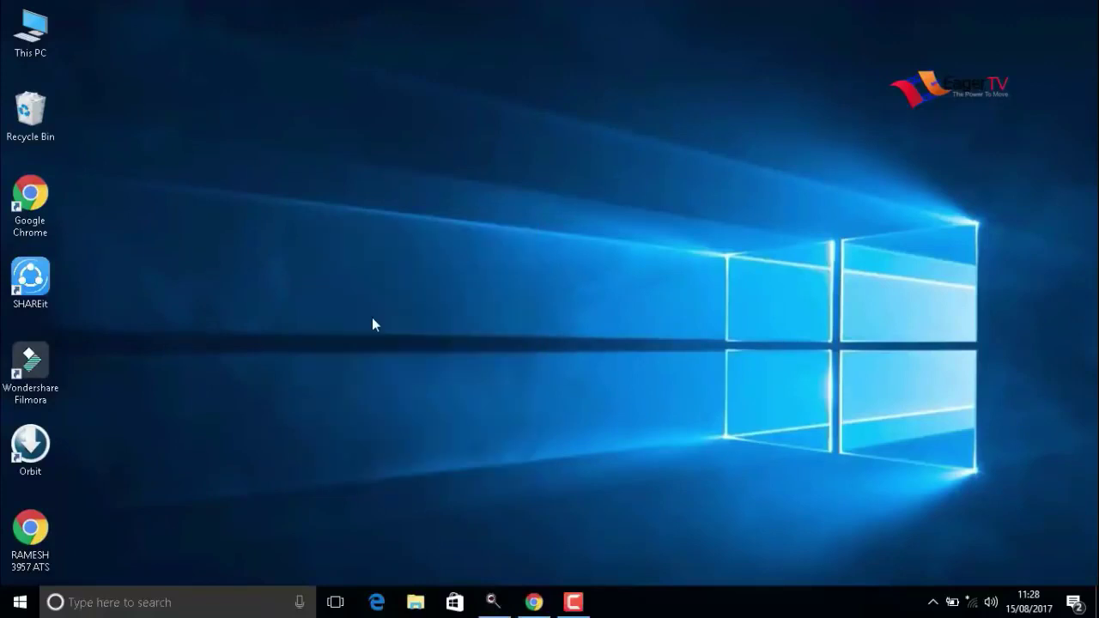